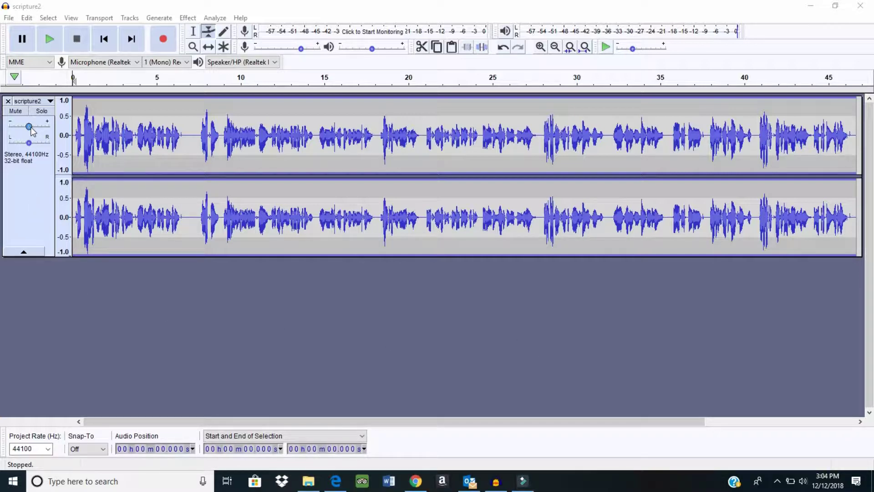
Play the opening of the scripture2 track at its current gain and stop the playback
mouse_move(31, 128)
mouse_down()
mouse_move(19, 131)
mouse_move(45, 131)
mouse_move(32, 132)
mouse_up()
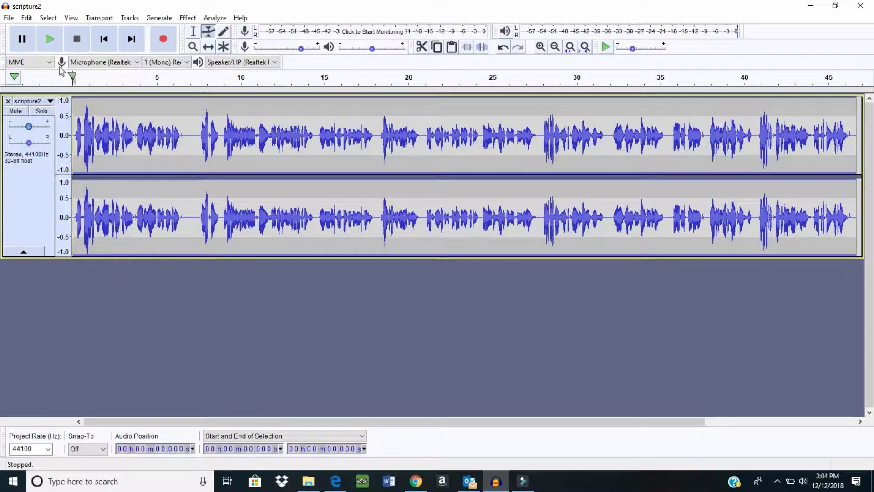
click(52, 41)
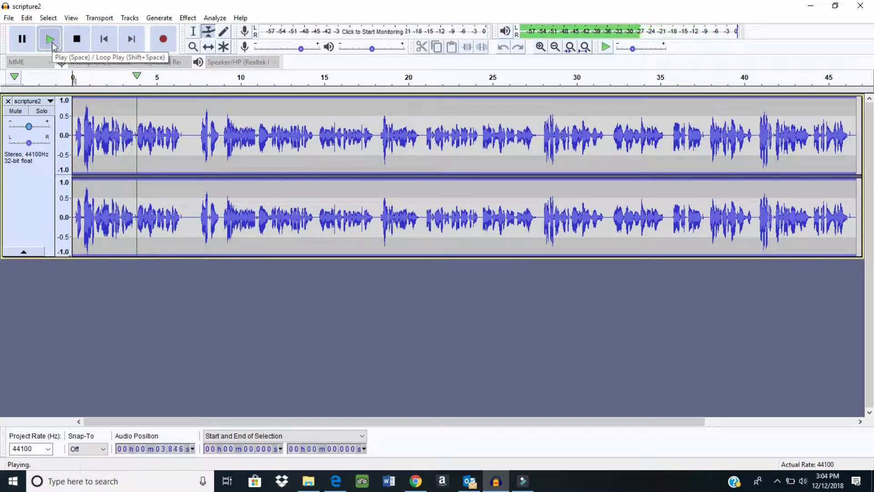
click(77, 42)
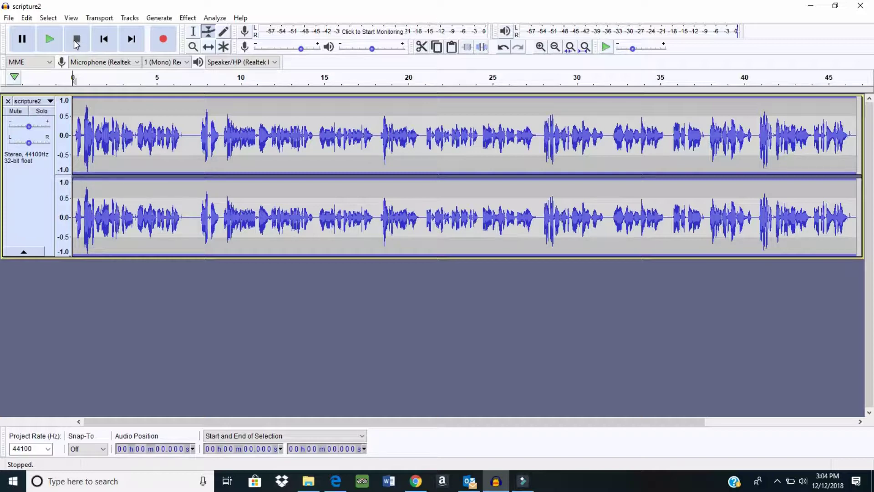
Raise the scripture2 track's gain in two small stages, playing the opening of the track after each change
click(29, 126)
drag(29, 128, 35, 130)
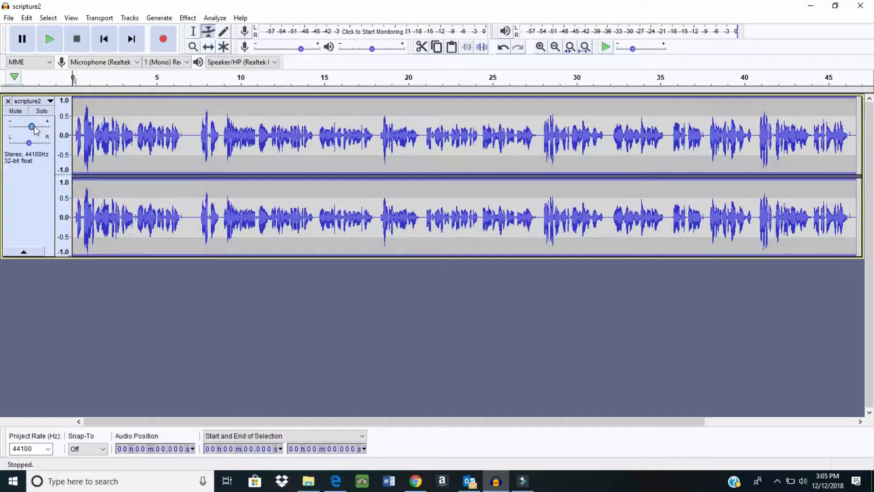
click(50, 40)
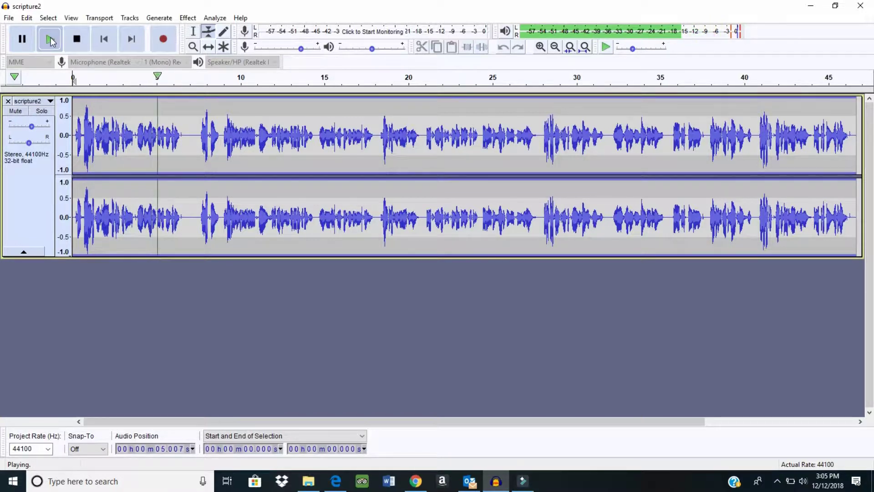
click(76, 40)
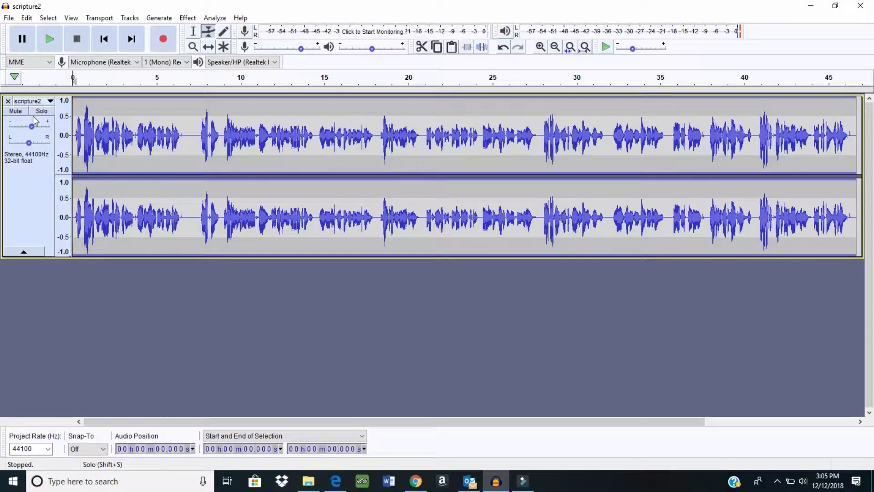
drag(32, 129, 42, 112)
click(48, 39)
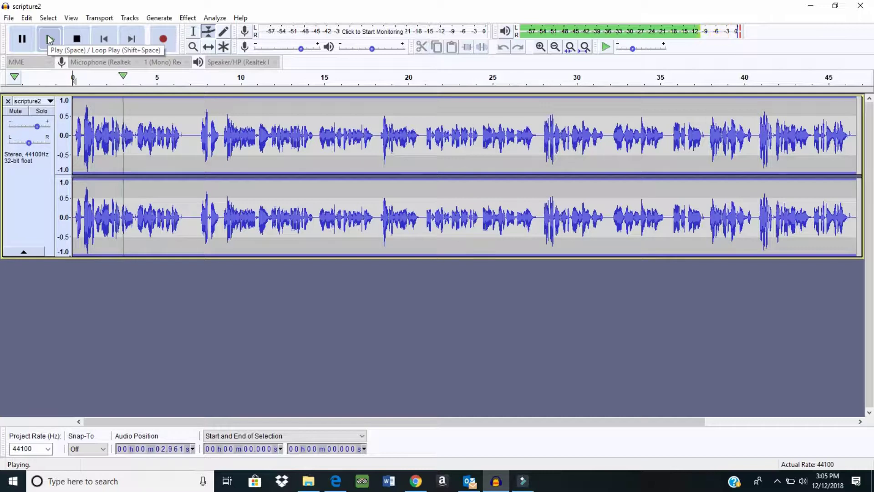
click(76, 39)
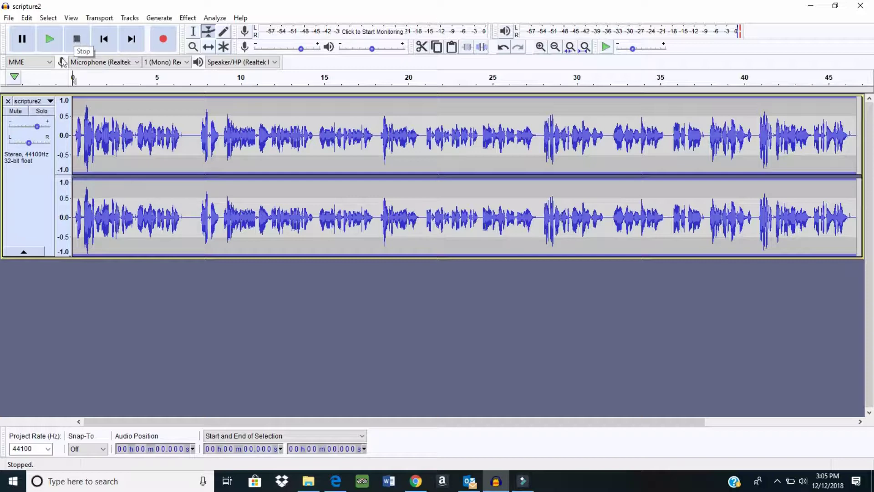
Lower the scripture2 track's gain below centre in two stages, playing the opening after each, and return the gain to centre
drag(38, 128, 15, 130)
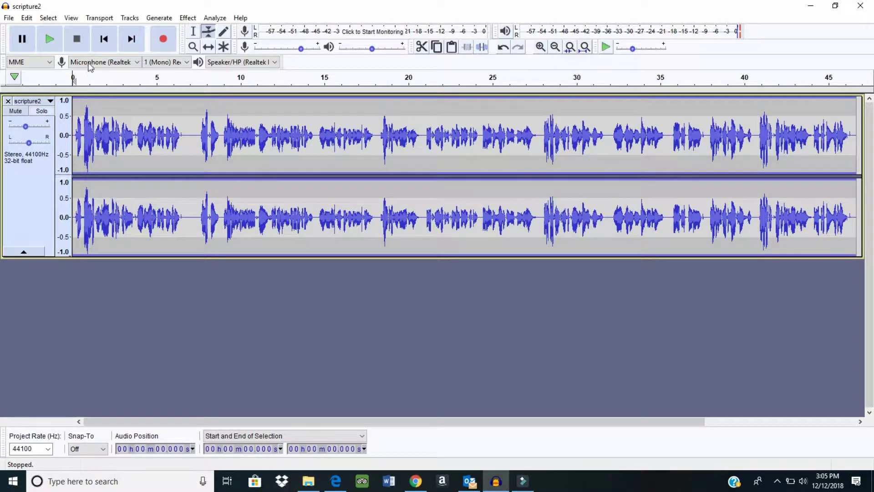
click(51, 41)
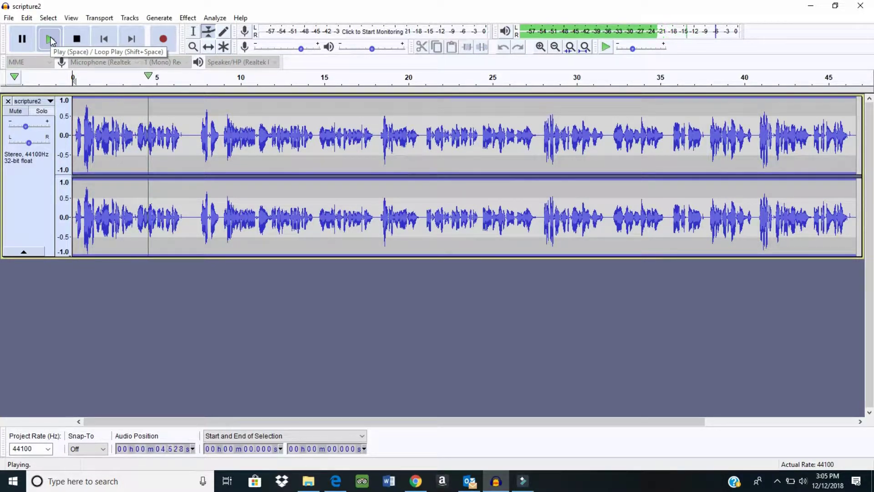
click(77, 39)
drag(26, 128, 21, 128)
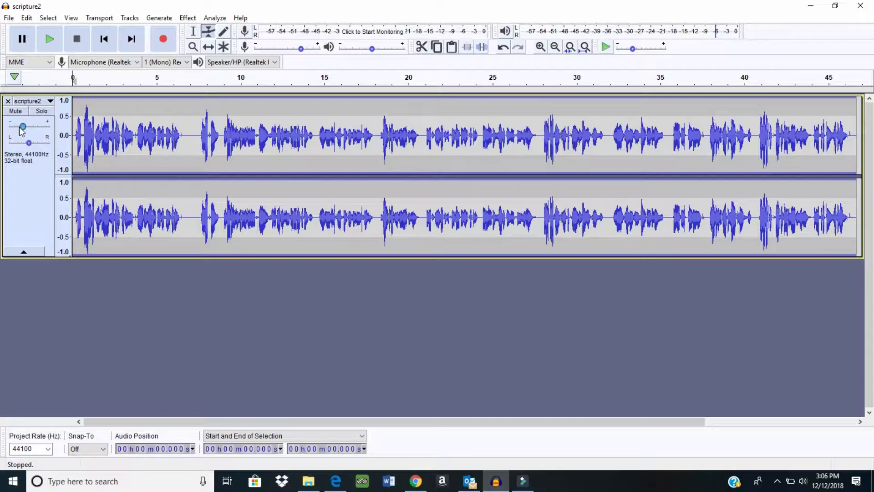
click(52, 41)
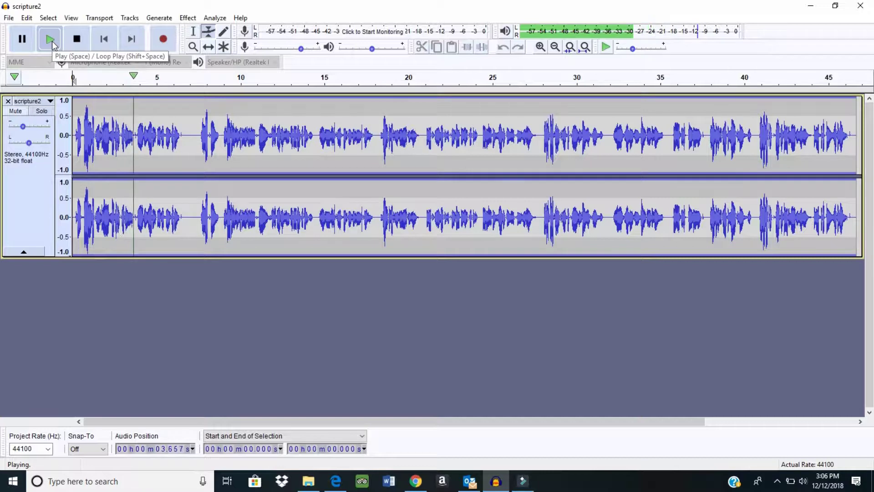
click(76, 40)
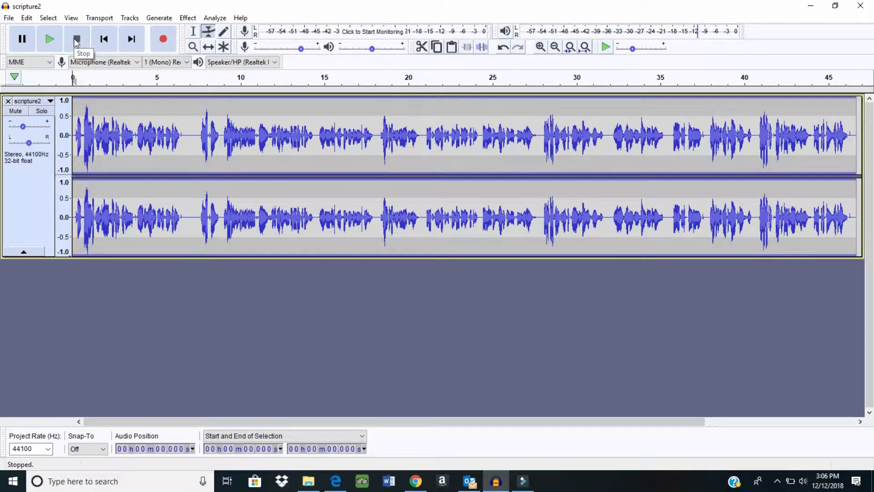
drag(23, 131, 36, 133)
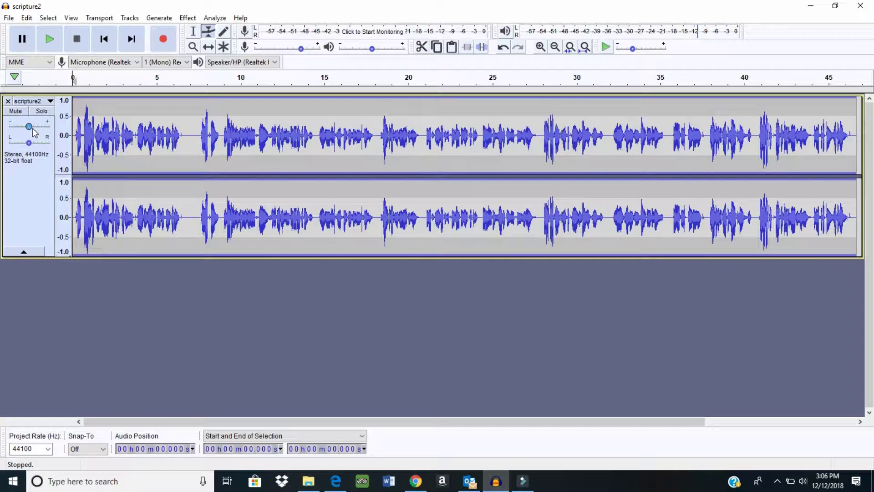
Import the Inspiration audio file from the Music folder and play its opening together with the scripture2 track
click(12, 19)
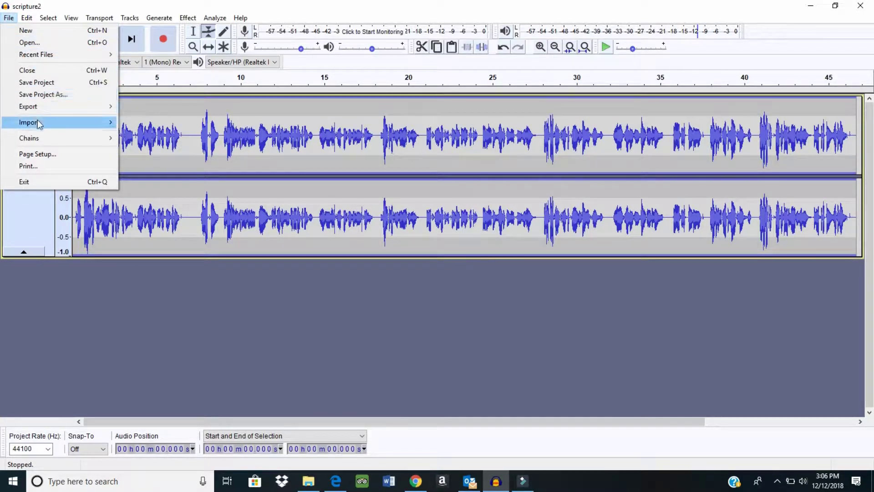
mouse_move(39, 124)
click(153, 122)
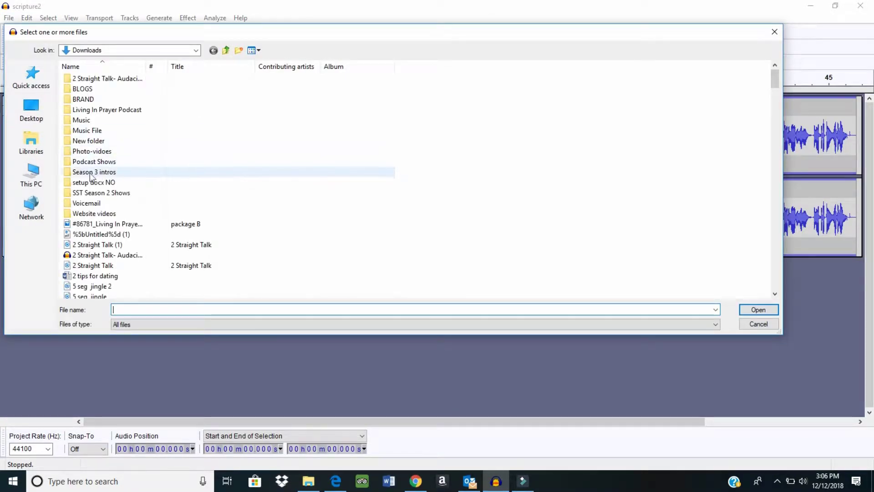
click(35, 176)
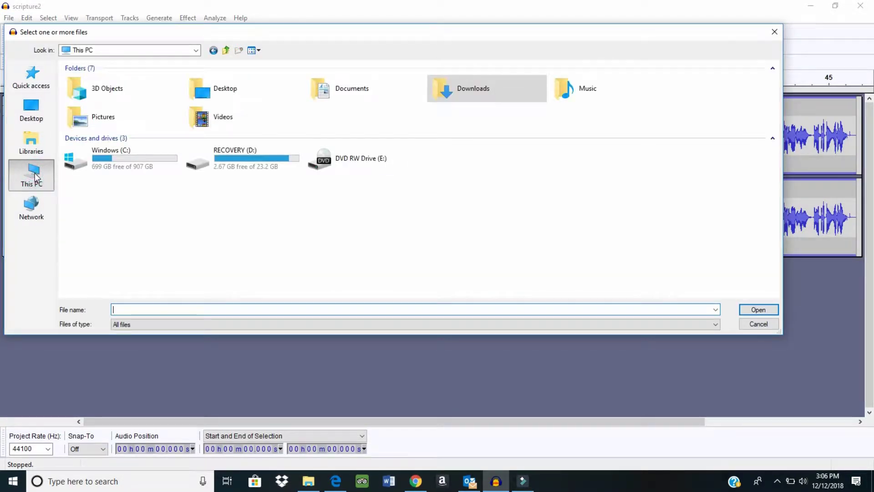
double_click(570, 90)
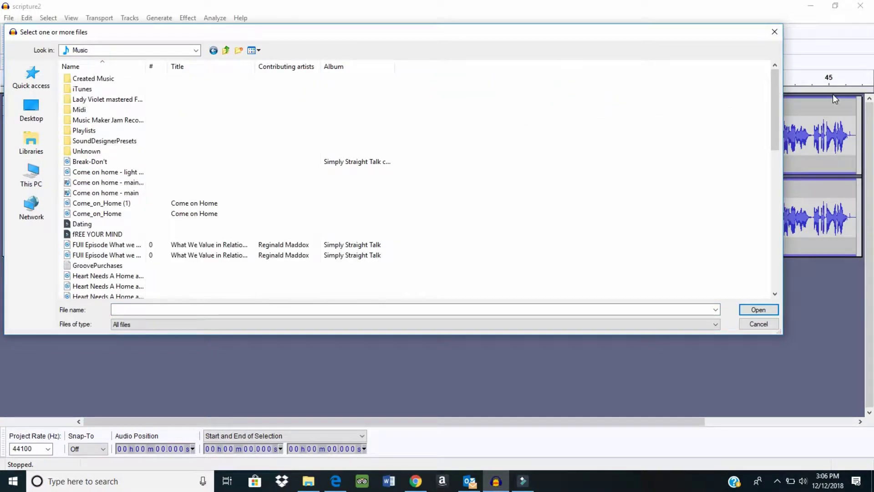
drag(772, 93, 772, 207)
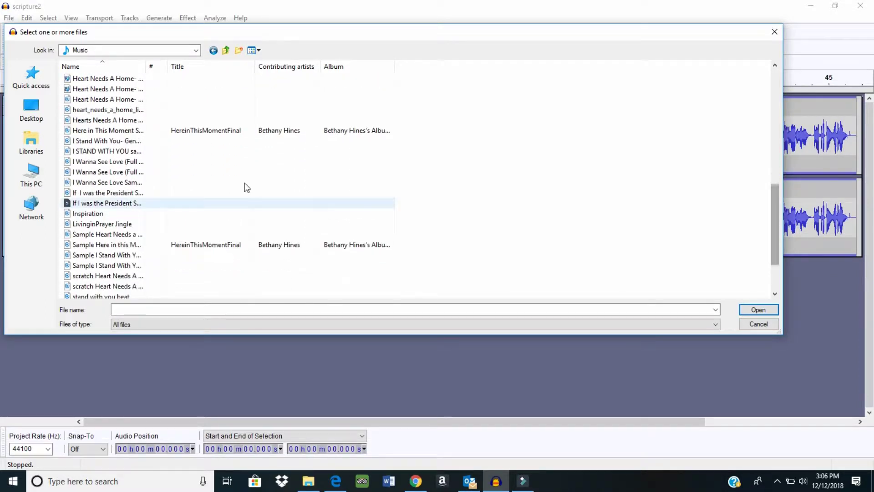
click(155, 216)
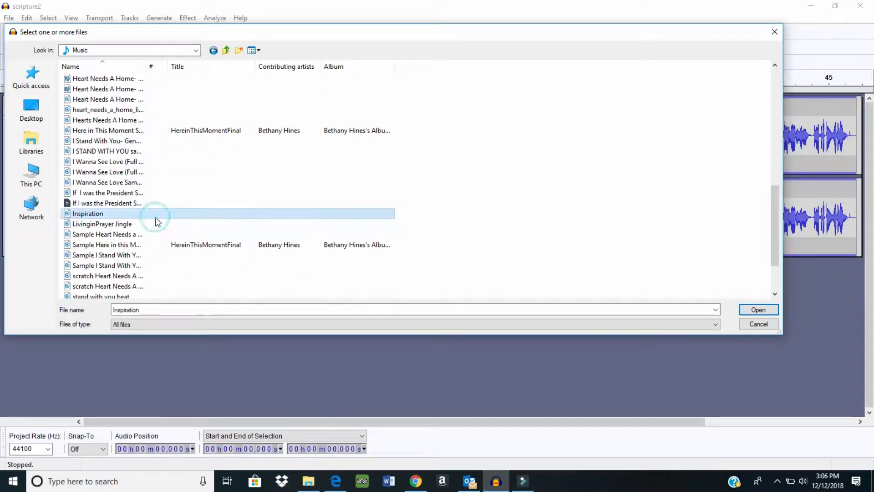
click(754, 310)
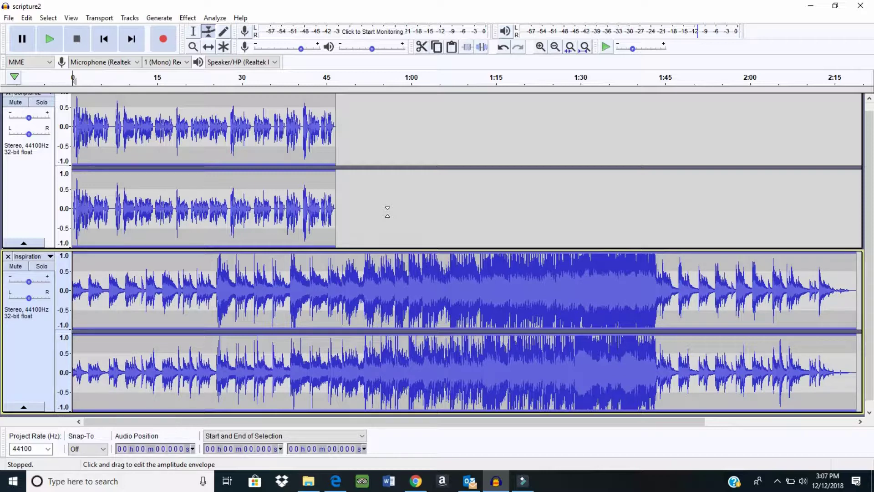
click(51, 45)
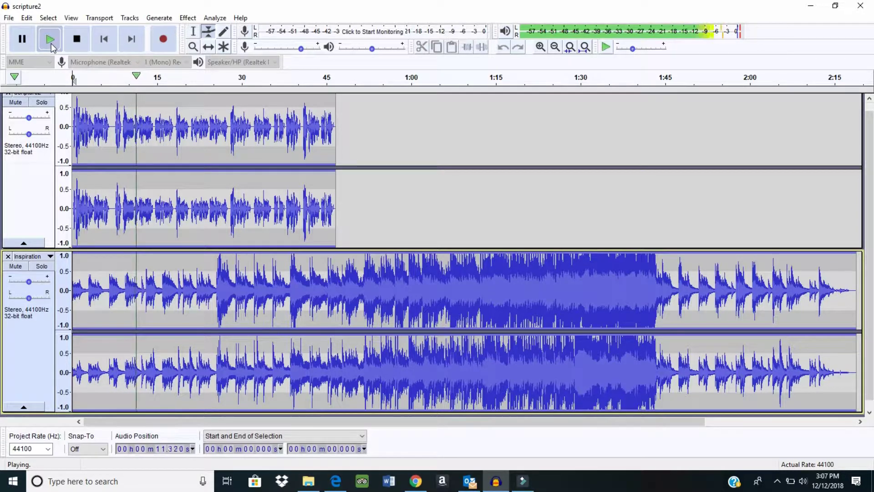
click(78, 42)
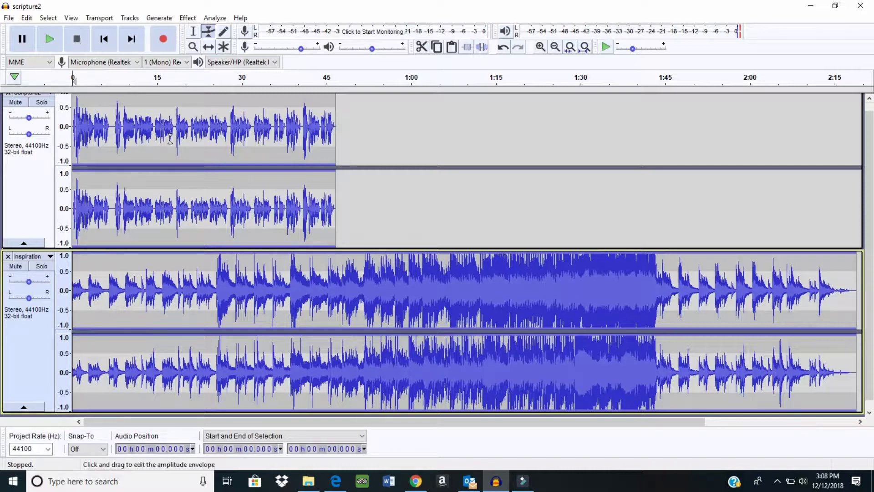
Select the entire scripture2 recording and mix it from stereo down to mono
click(193, 35)
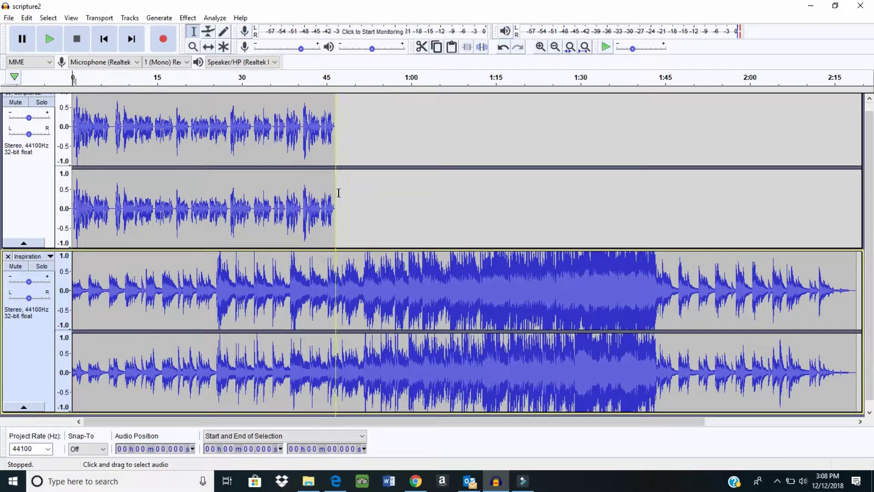
drag(337, 197, 65, 173)
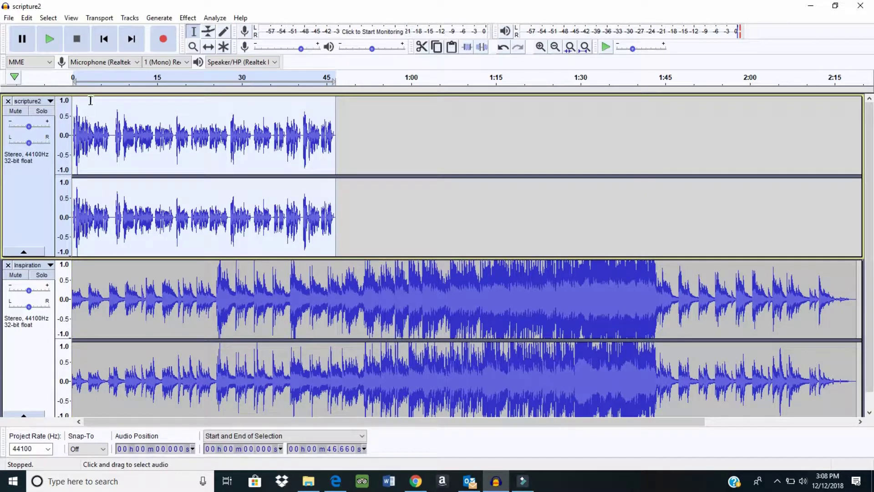
click(130, 18)
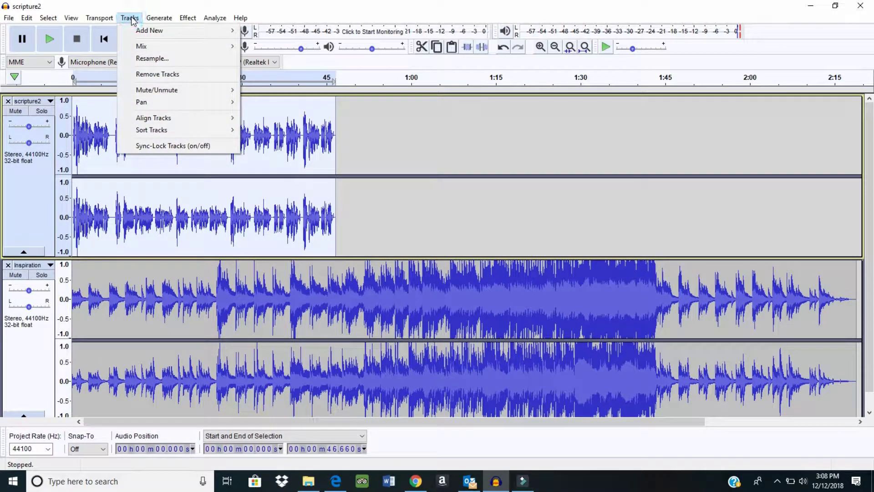
mouse_move(150, 49)
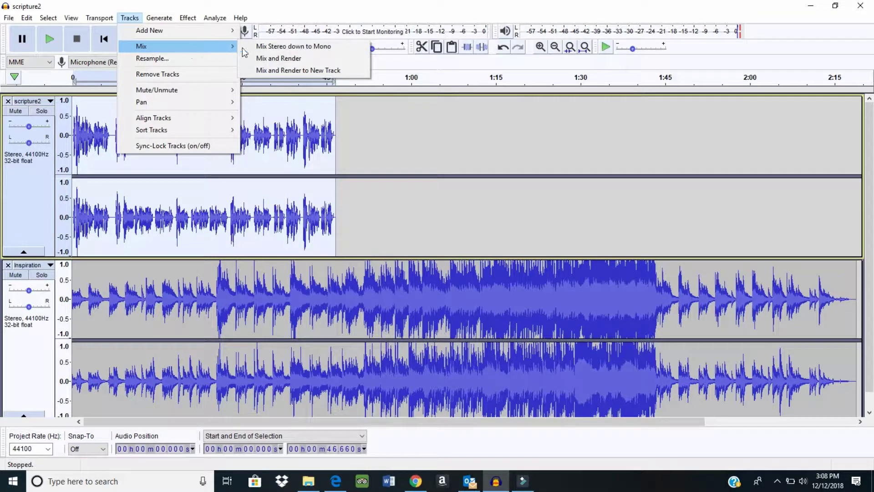
click(258, 48)
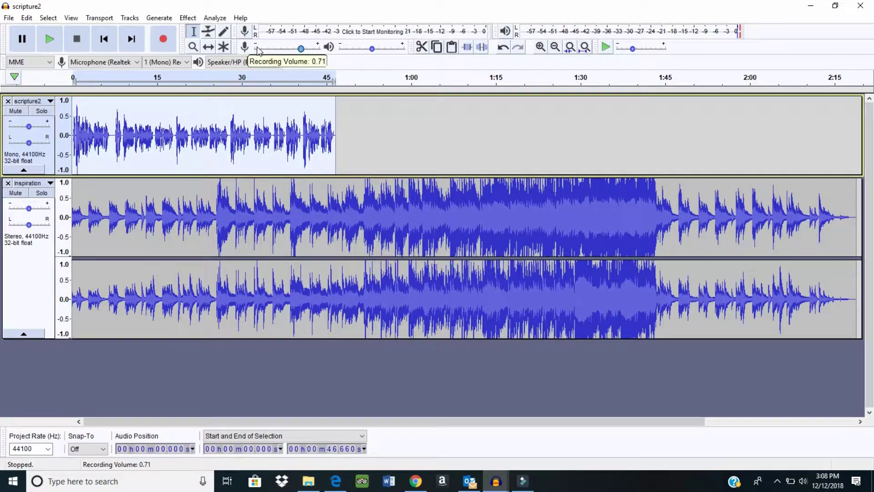
Mute the Inspiration track, listen to the mono scripture2 track on its own, and unmute the music again
click(16, 194)
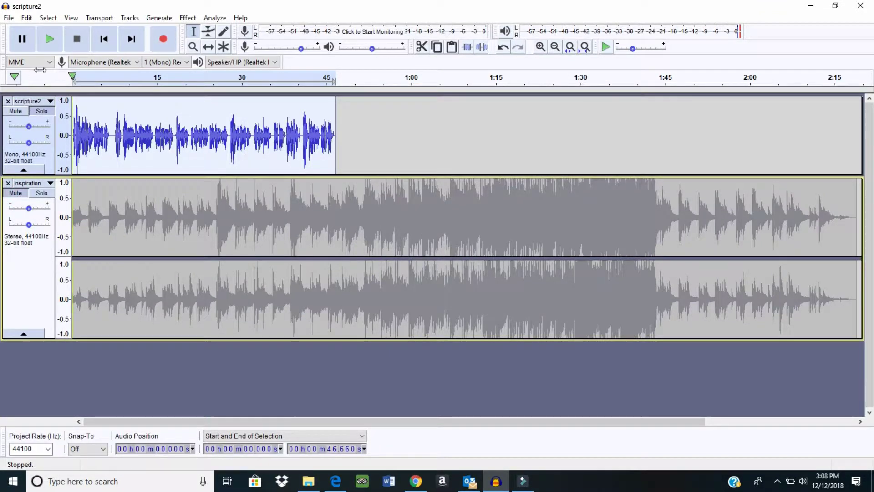
click(48, 42)
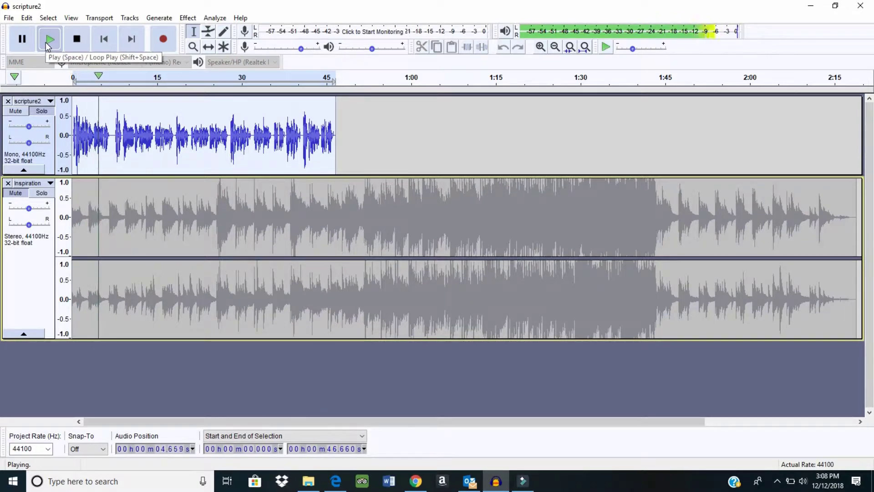
click(77, 39)
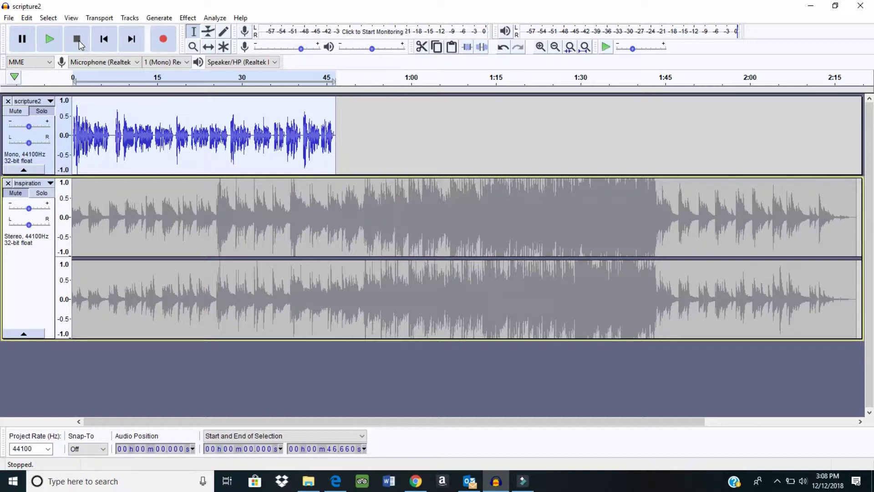
click(14, 193)
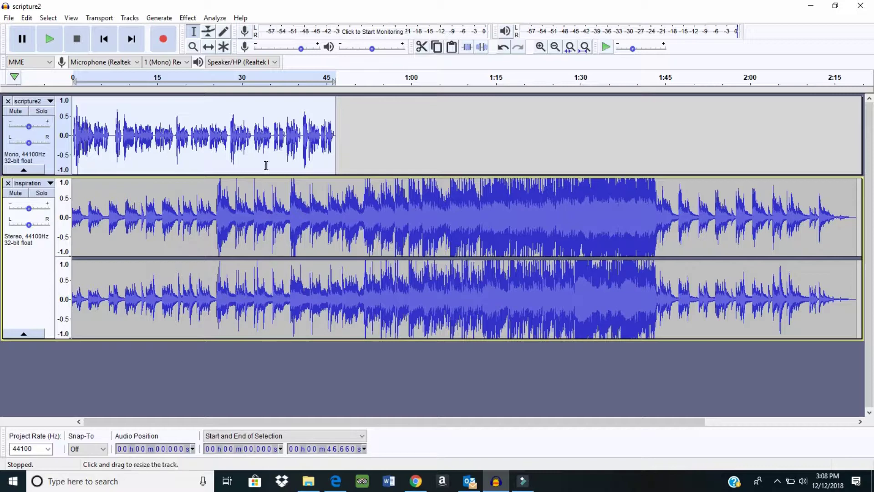
Lower the whole Inspiration track to background level with the Envelope tool and play it together with the scripture2 track
click(210, 37)
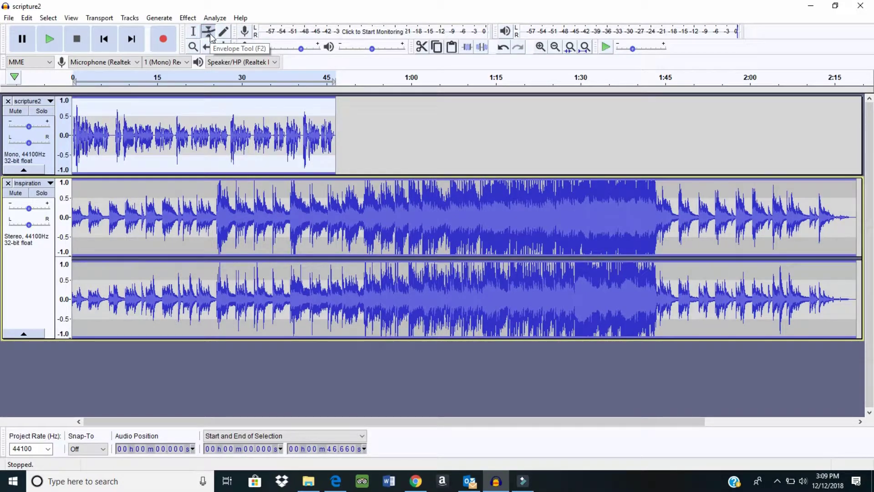
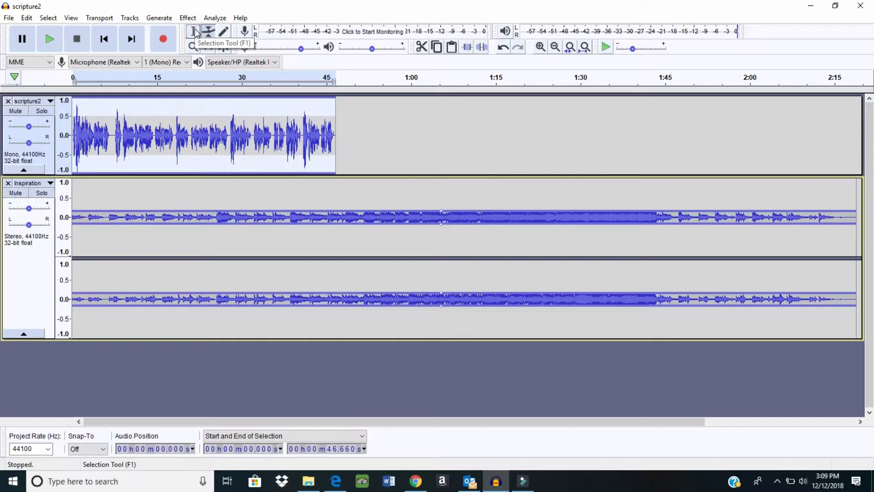
click(49, 39)
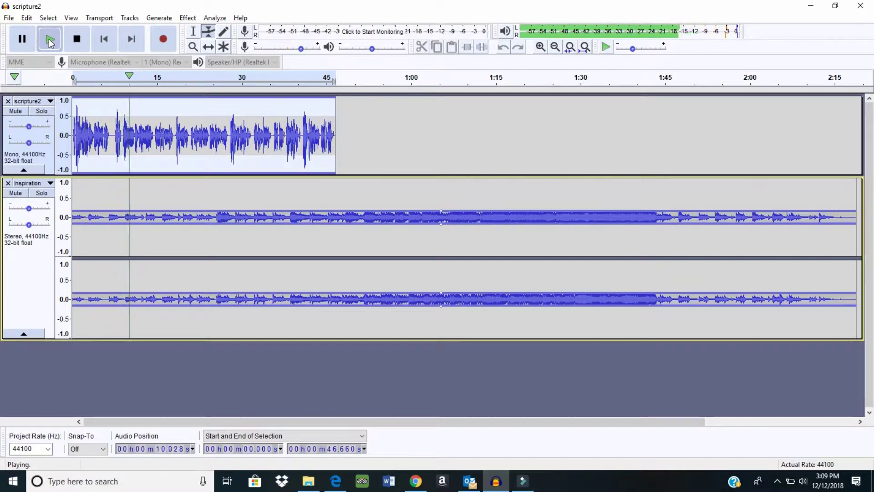
Raise the whole Inspiration track's volume envelope slightly and play it with the scripture2 track from the start
click(76, 43)
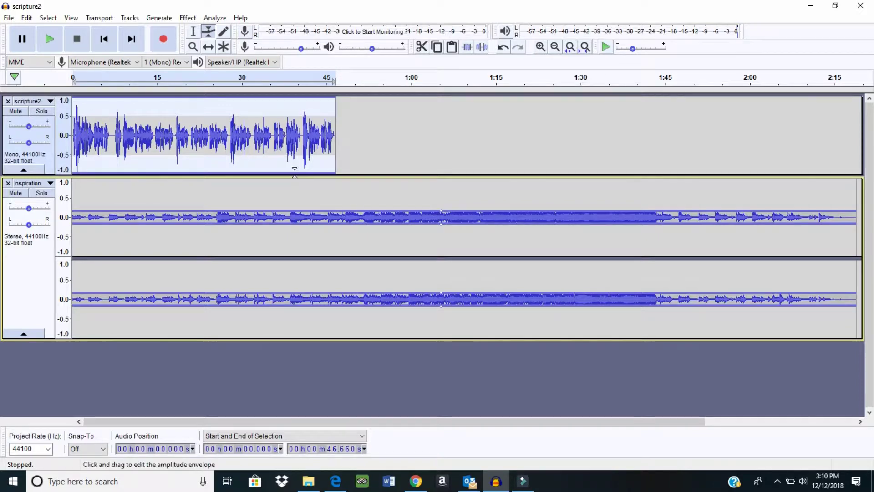
click(441, 211)
drag(441, 209, 441, 207)
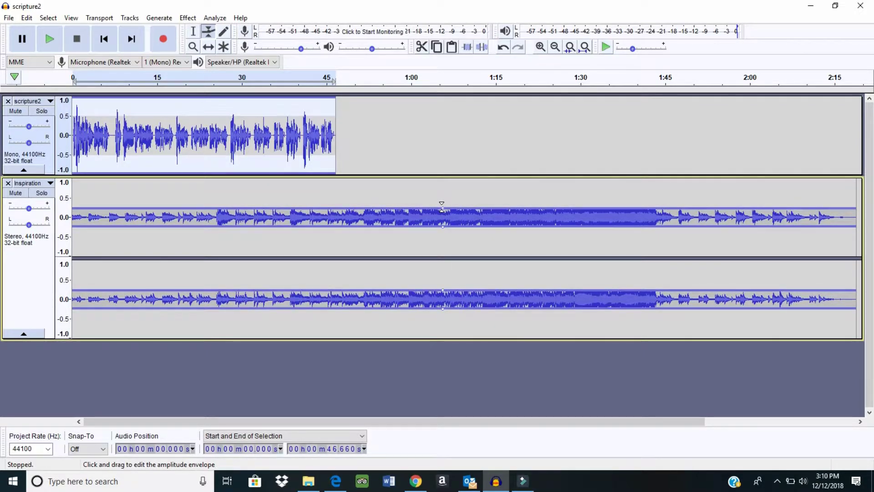
click(56, 40)
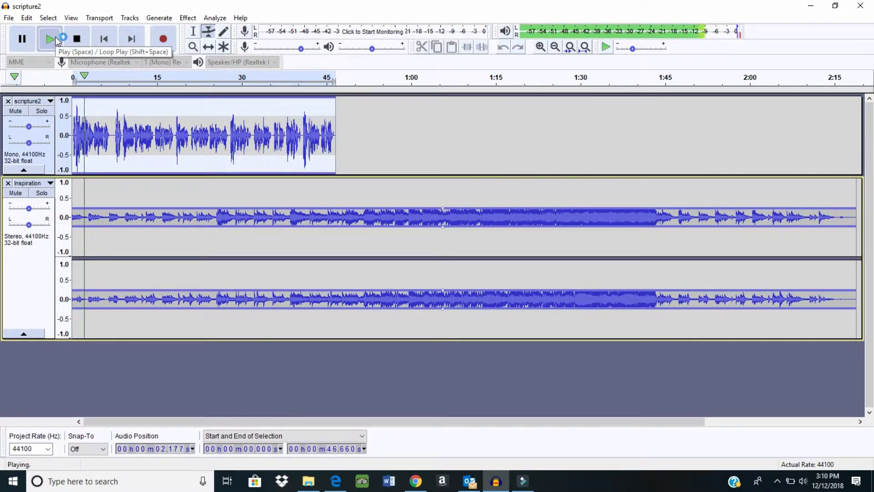
click(75, 39)
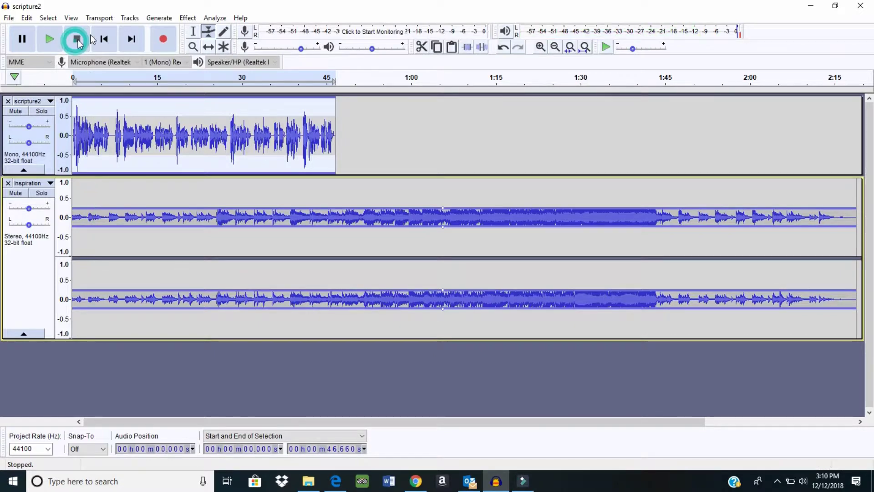
click(104, 39)
click(47, 37)
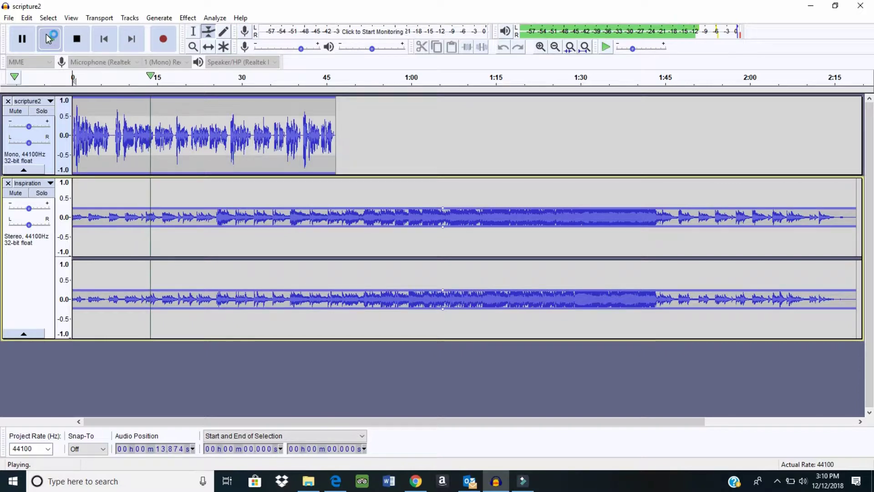
click(77, 39)
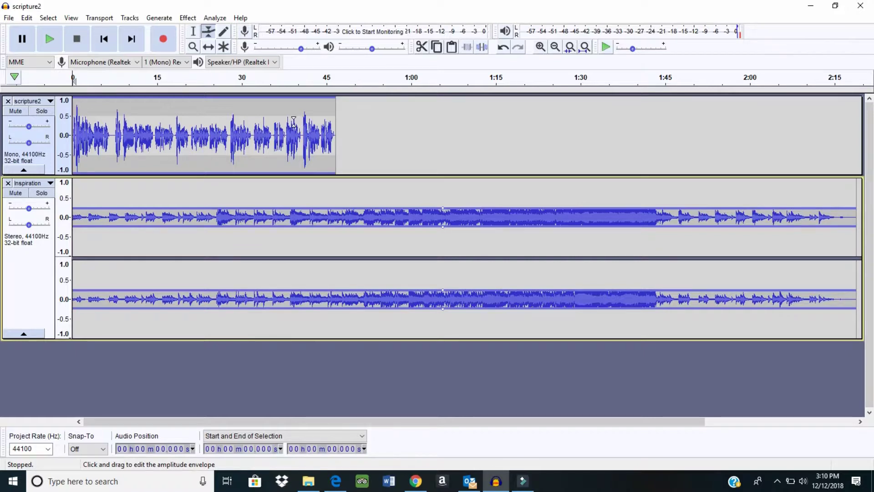
Lower the whole scripture2 track slightly with the Envelope tool, fine-tuning its level while playing it against the music
click(230, 132)
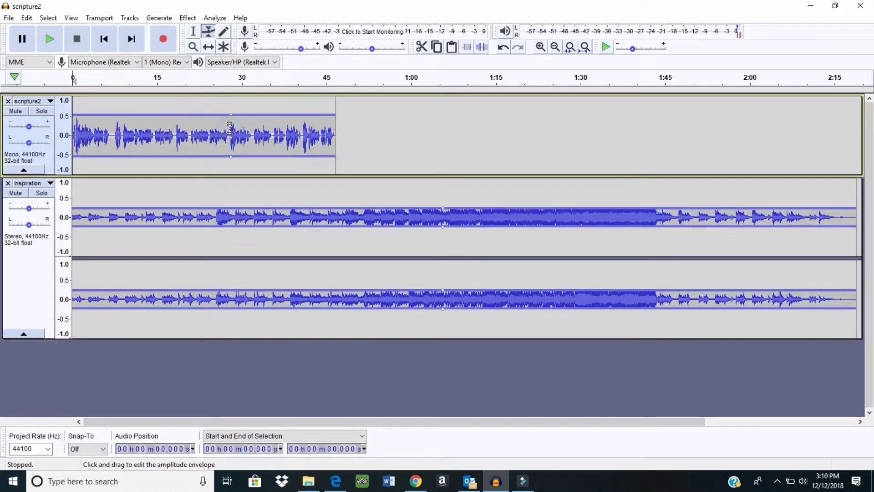
drag(232, 115, 234, 106)
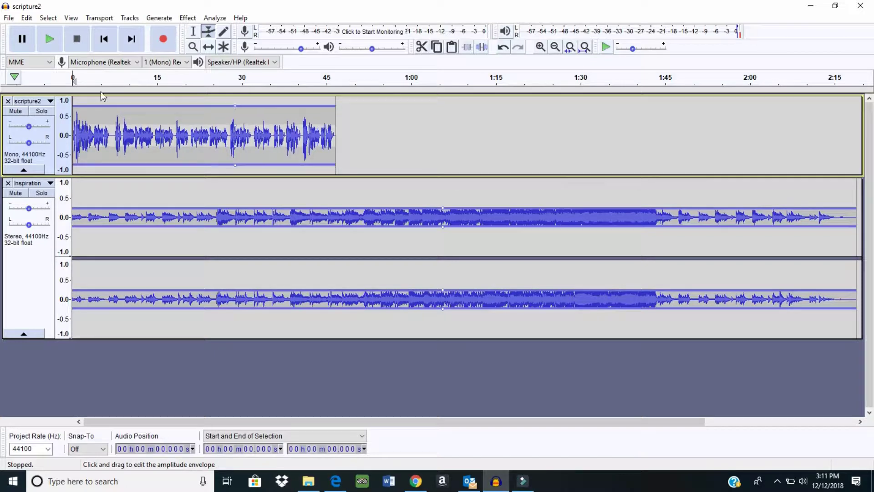
click(51, 38)
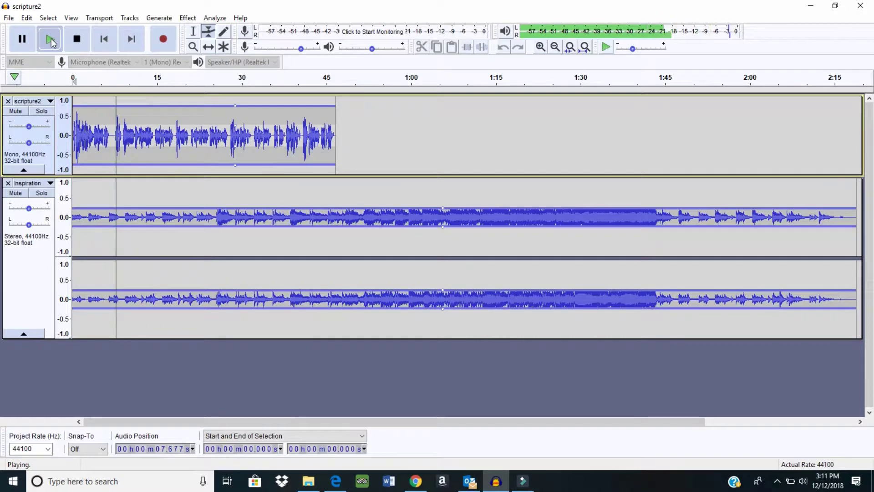
click(76, 39)
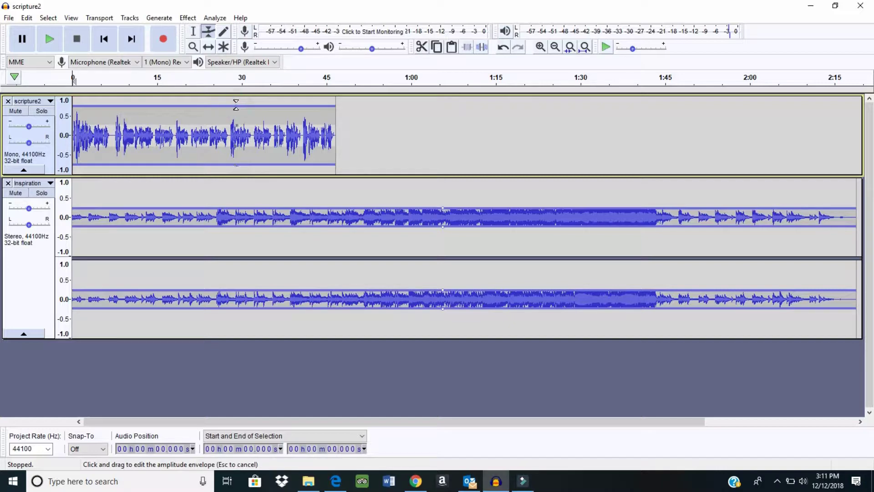
drag(236, 105, 236, 102)
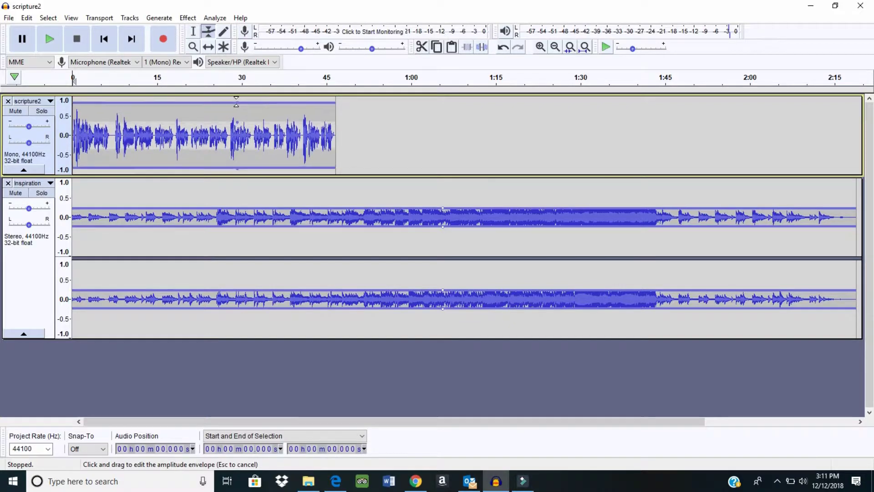
click(49, 39)
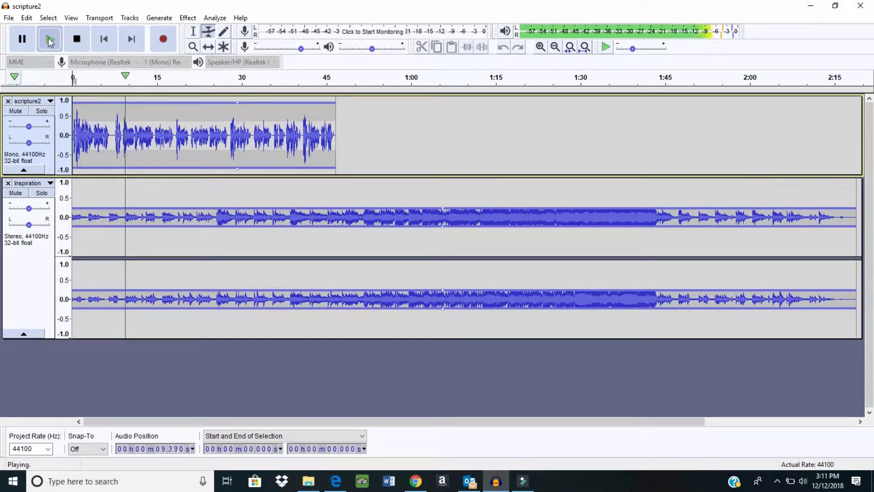
click(77, 39)
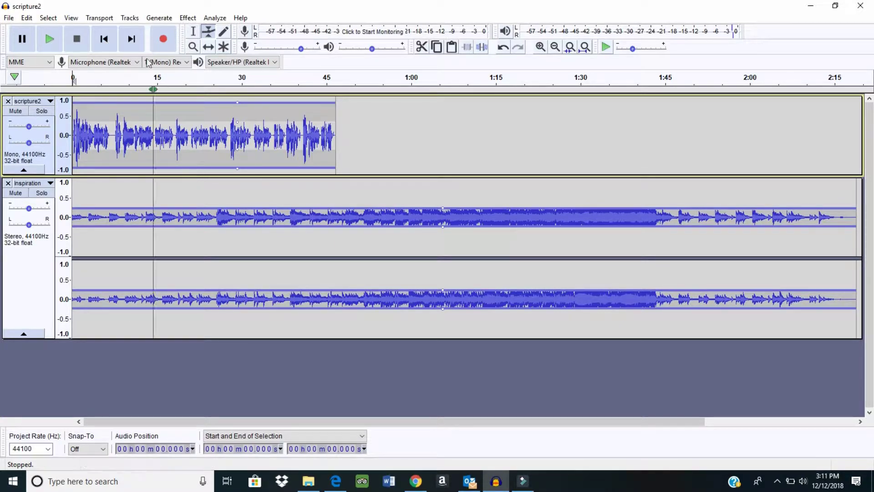
Cut about the first 20 seconds from the Inspiration track and play the opening of both tracks
click(194, 31)
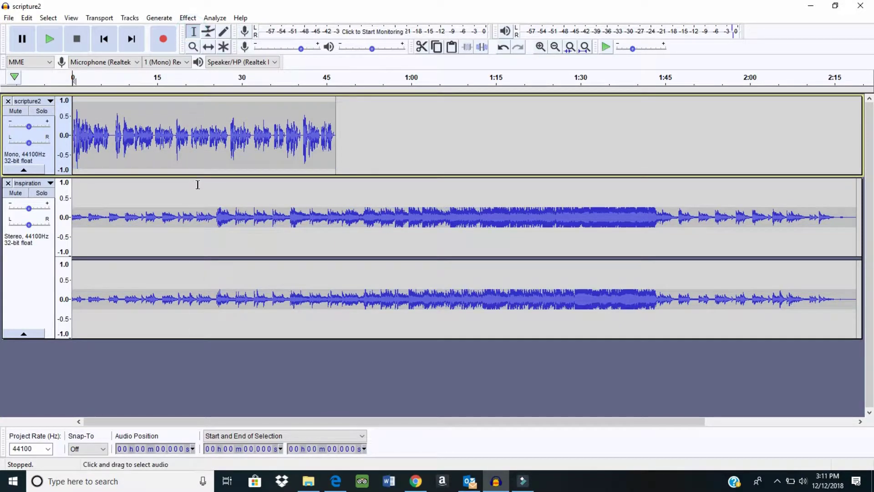
click(184, 217)
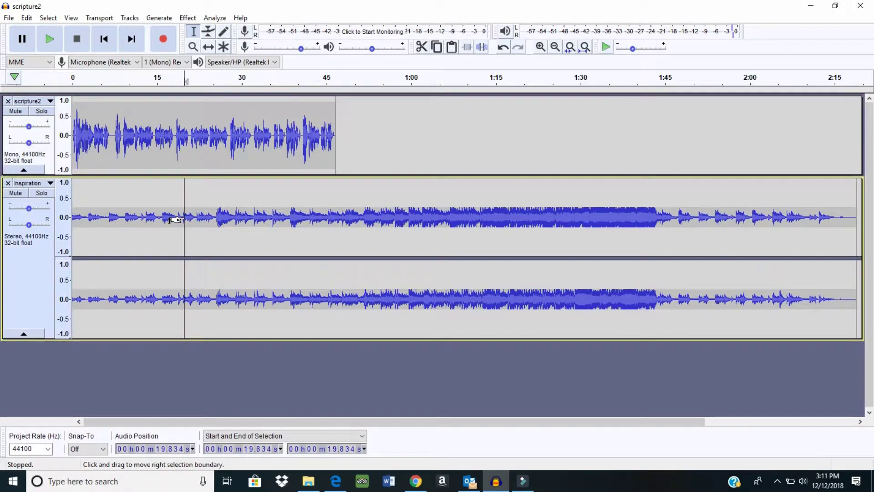
click(422, 47)
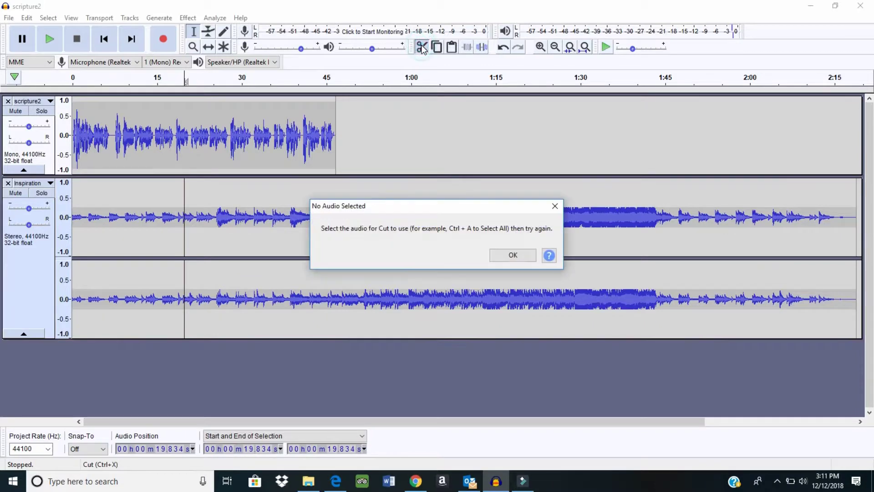
click(512, 254)
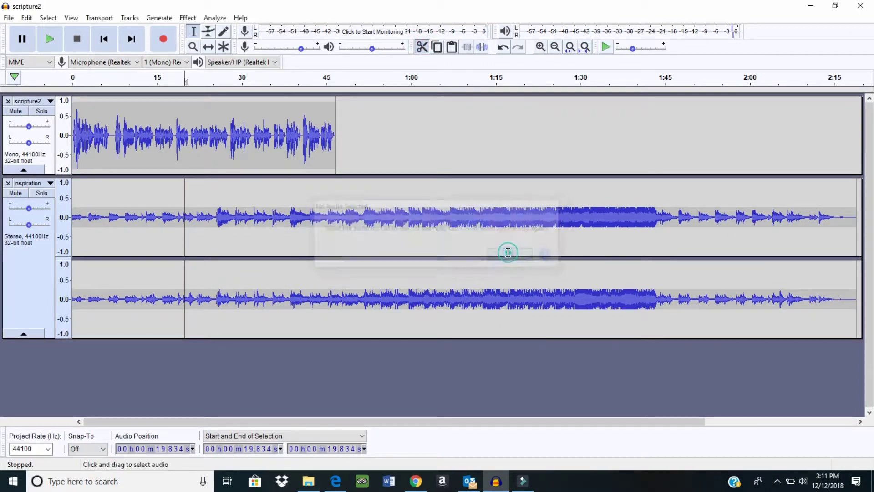
drag(186, 222, 49, 221)
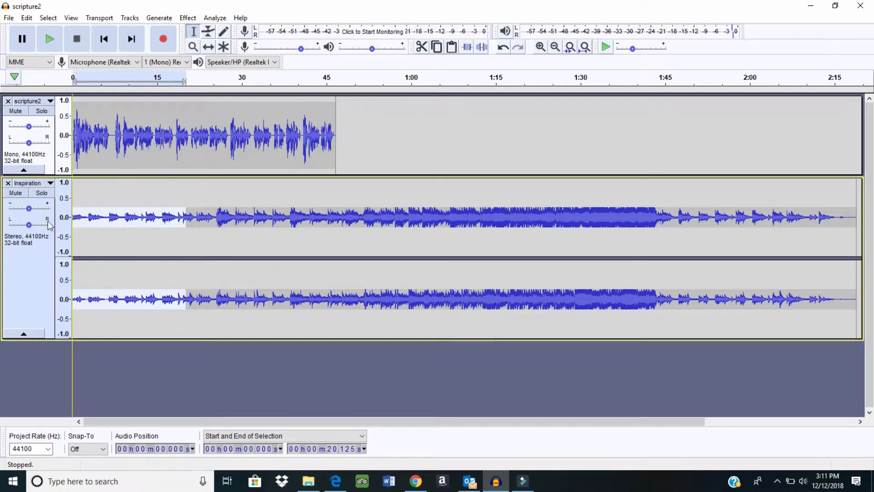
click(422, 47)
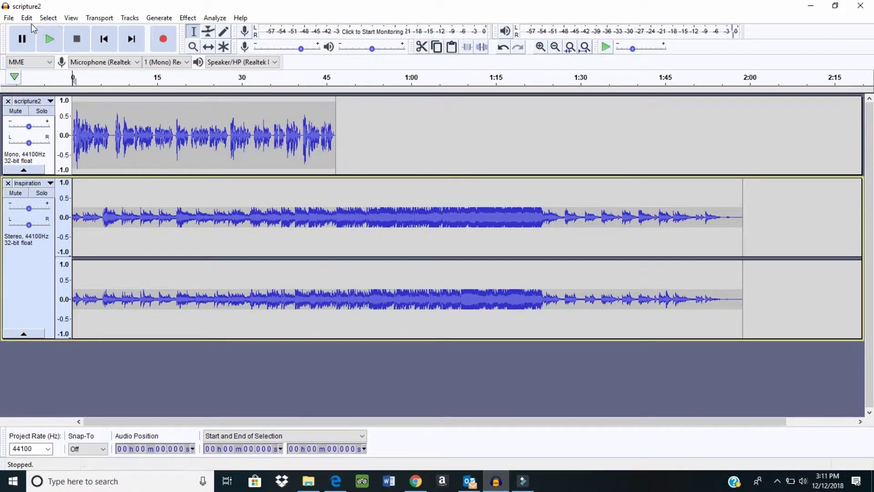
click(49, 39)
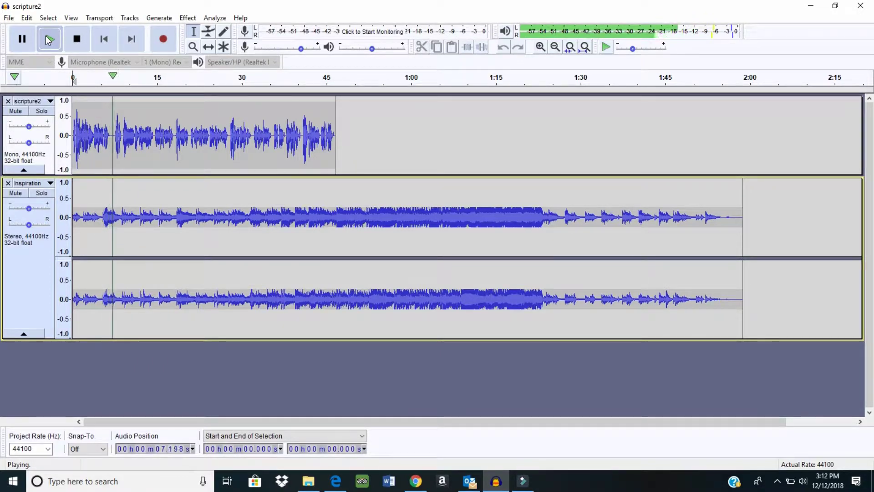
click(78, 38)
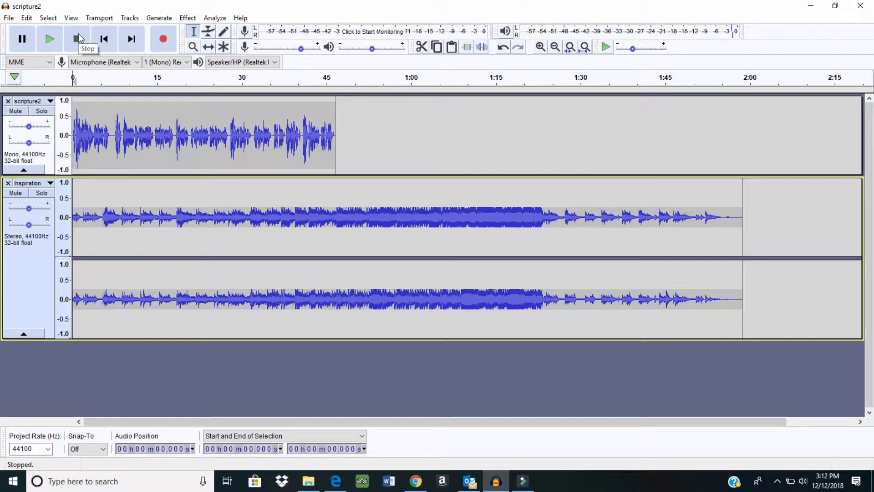
Cut the Inspiration track from about 48.4 seconds to its end and play both tracks from about 43.5 seconds
click(342, 218)
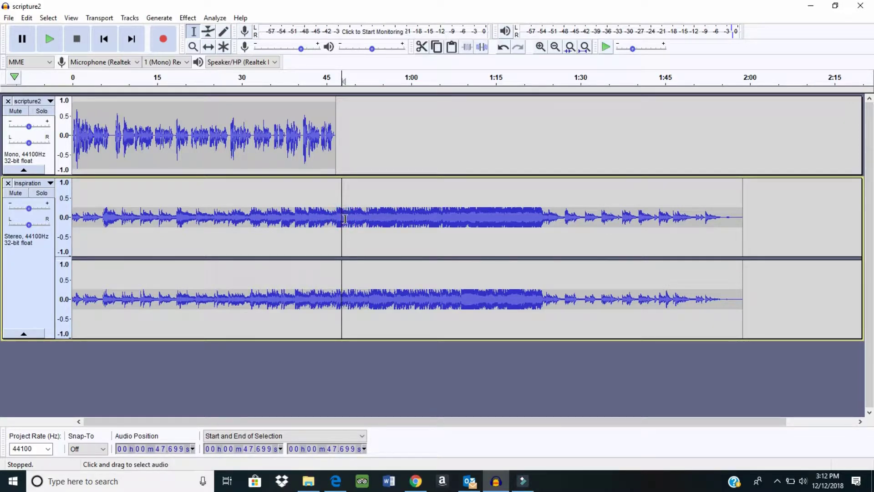
drag(345, 219, 741, 239)
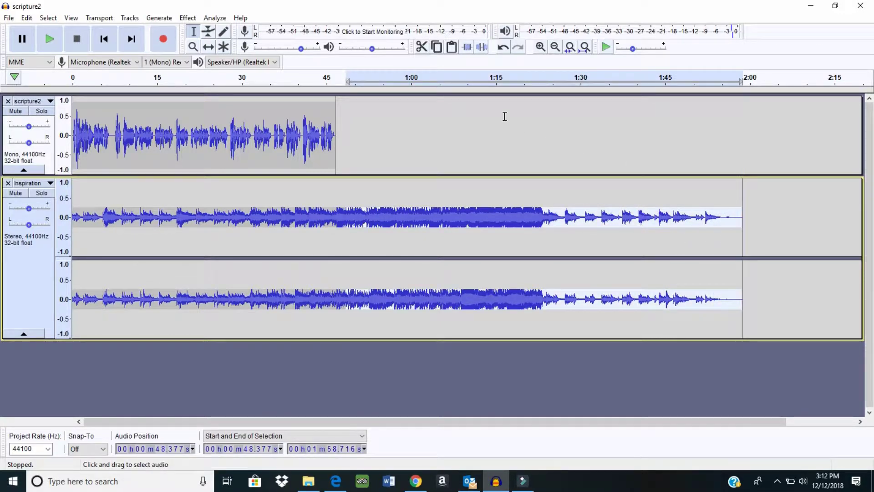
click(422, 47)
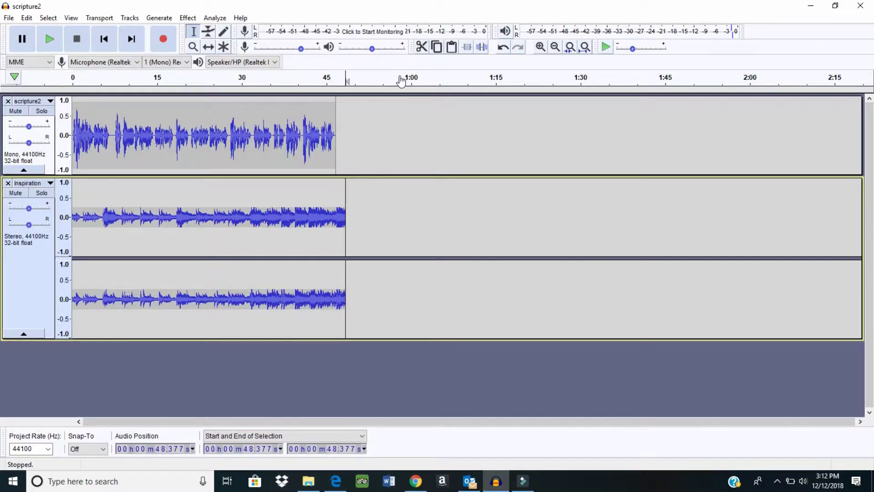
click(319, 133)
click(318, 134)
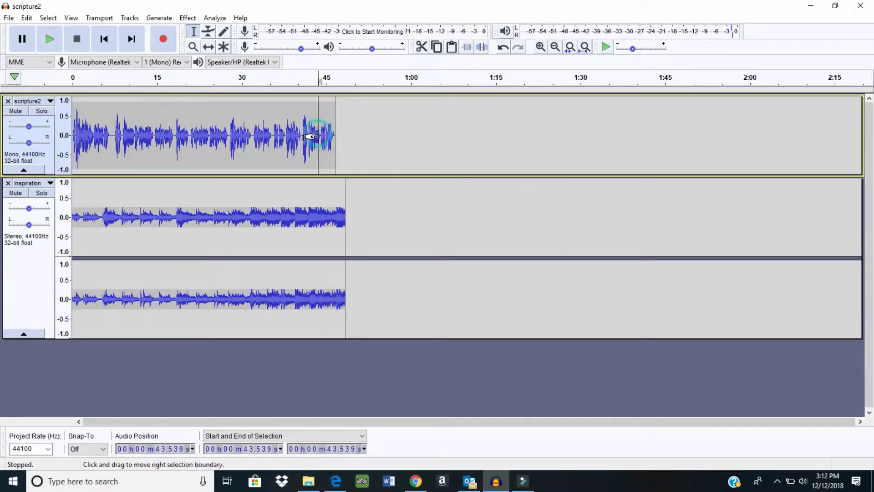
click(43, 39)
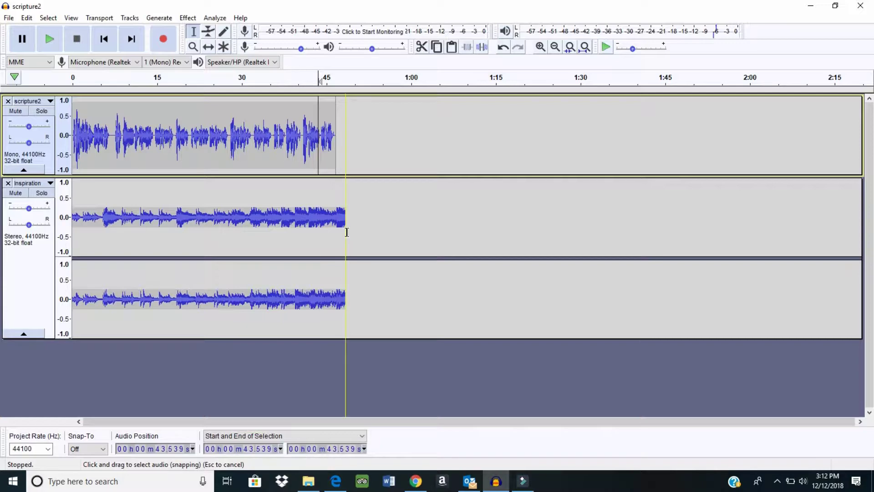
Apply a Fade Out to the Inspiration track from about 45.5 seconds to its end and play from about 39.6 seconds
drag(345, 232, 329, 234)
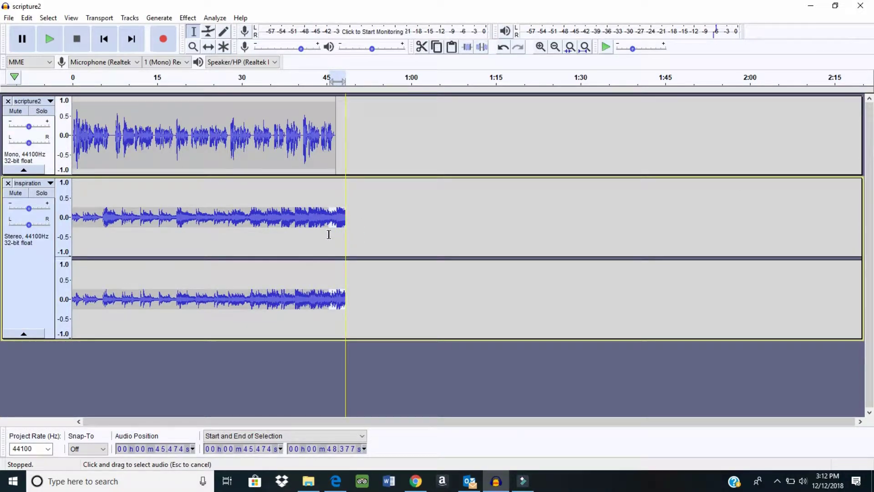
click(187, 18)
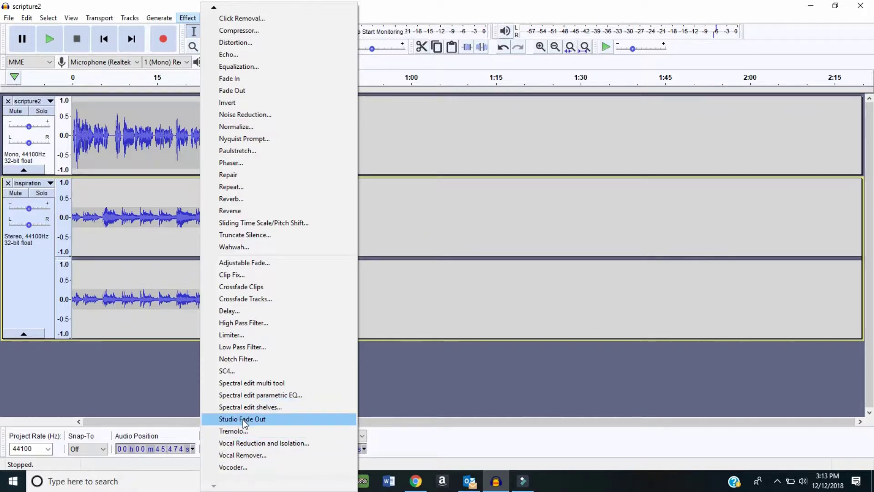
click(233, 91)
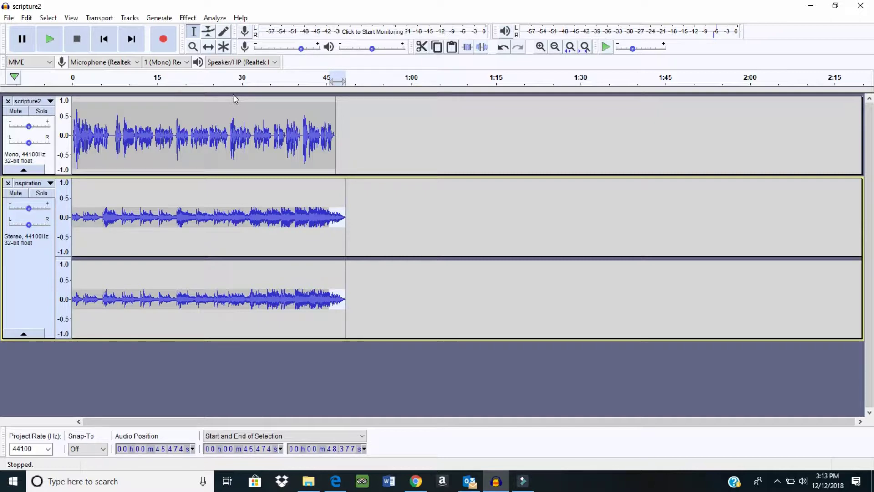
click(295, 136)
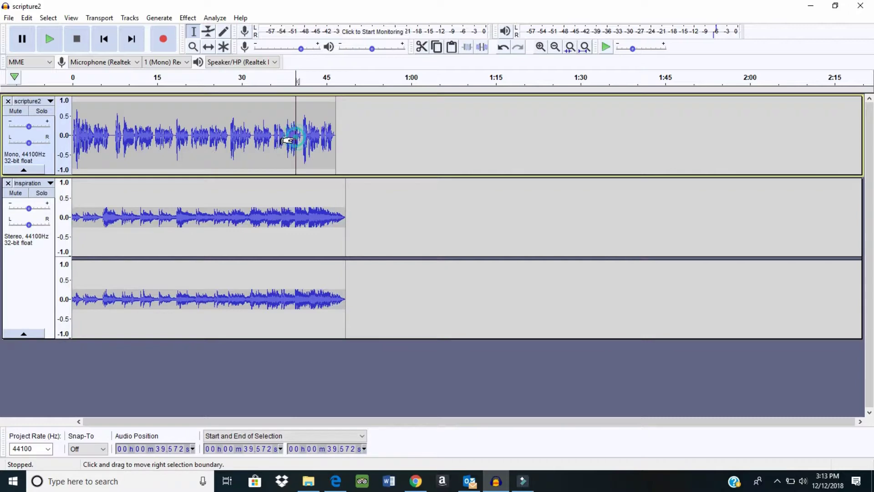
click(50, 39)
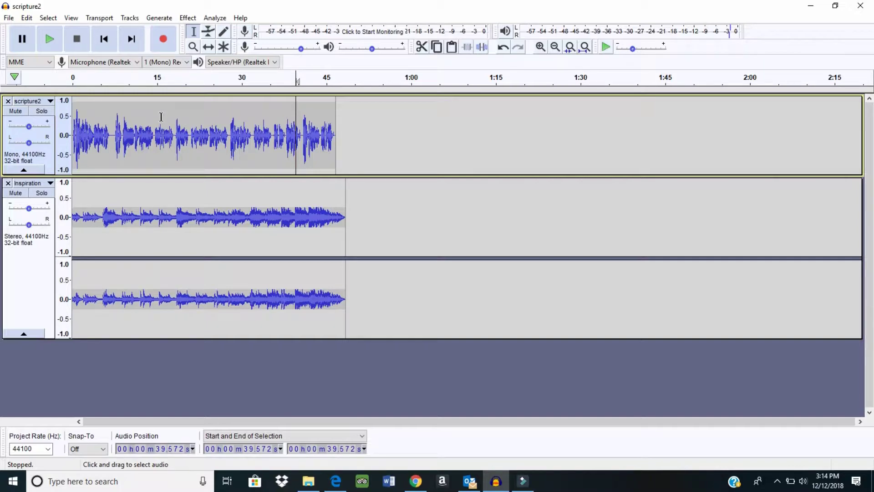
Select the entire trimmed Inspiration track and apply Mix and Render to it
click(368, 307)
drag(348, 305, 69, 247)
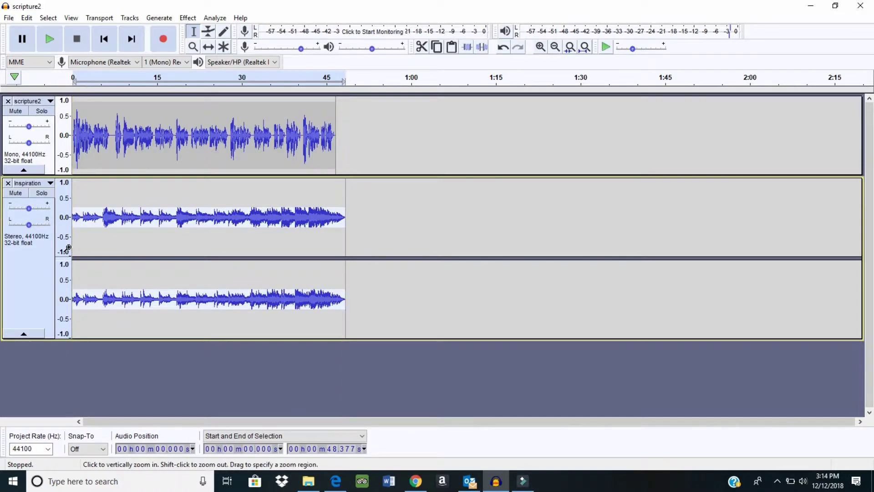
click(130, 18)
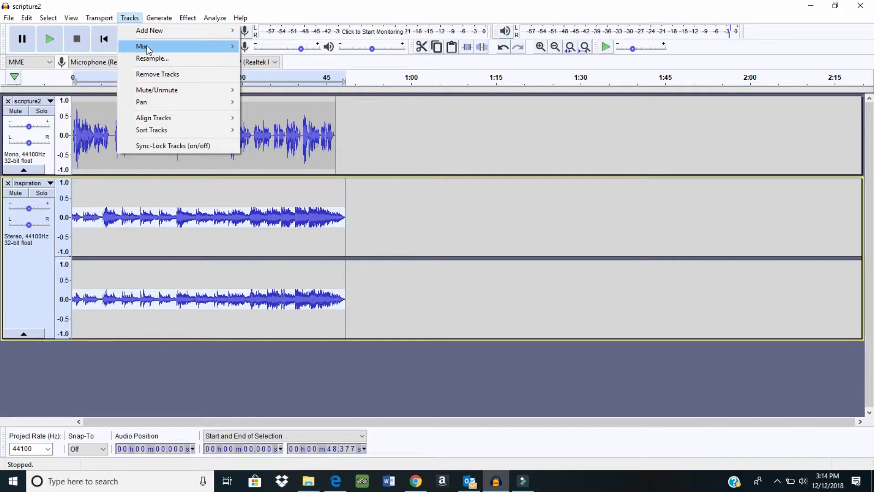
mouse_move(219, 51)
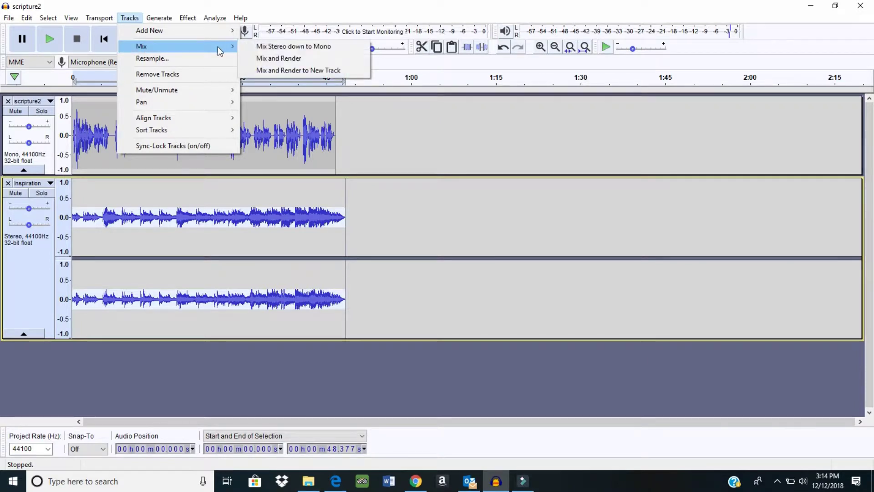
click(267, 59)
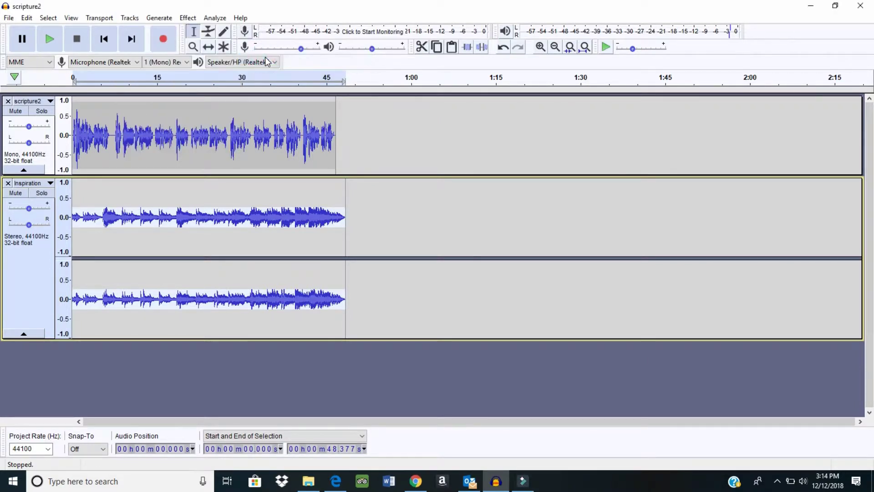
click(187, 18)
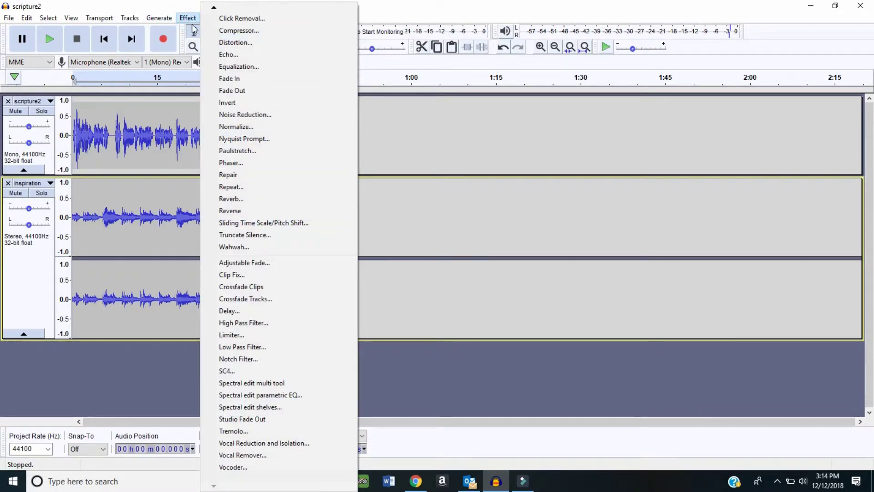
mouse_move(139, 22)
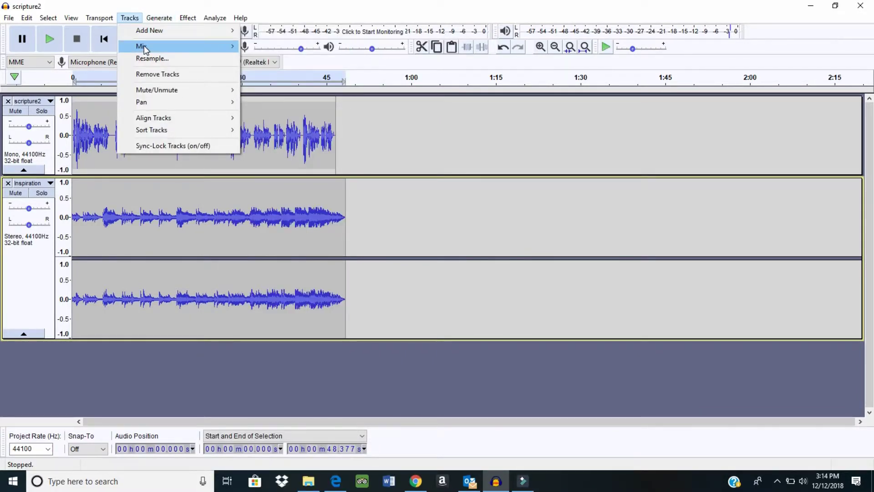
mouse_move(150, 46)
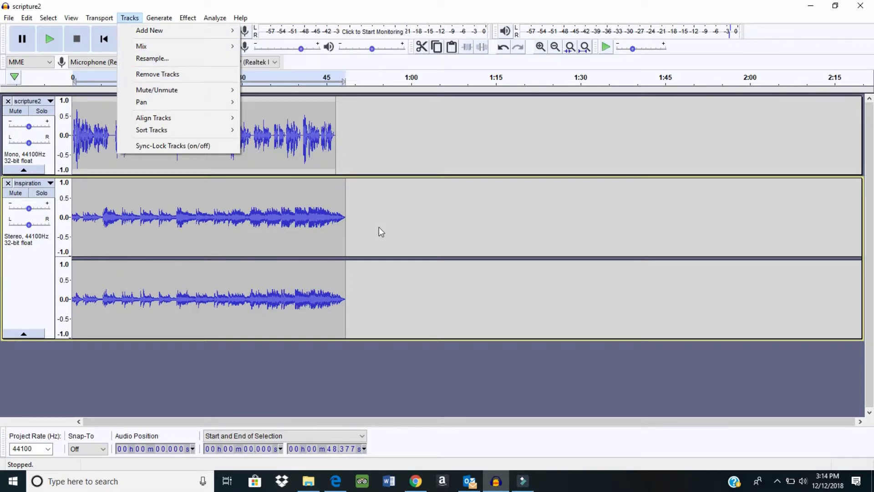
click(364, 230)
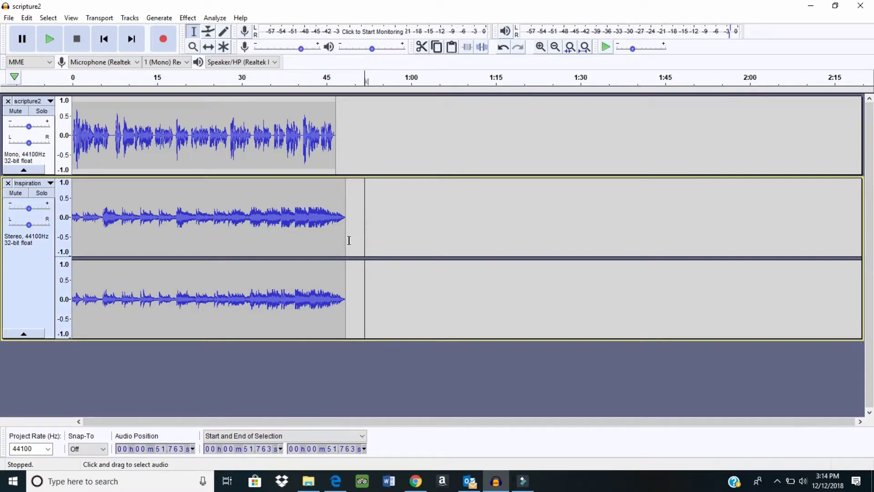
Select the entire Inspiration track, mix it from stereo down to mono, and play both tracks
drag(347, 241, 60, 258)
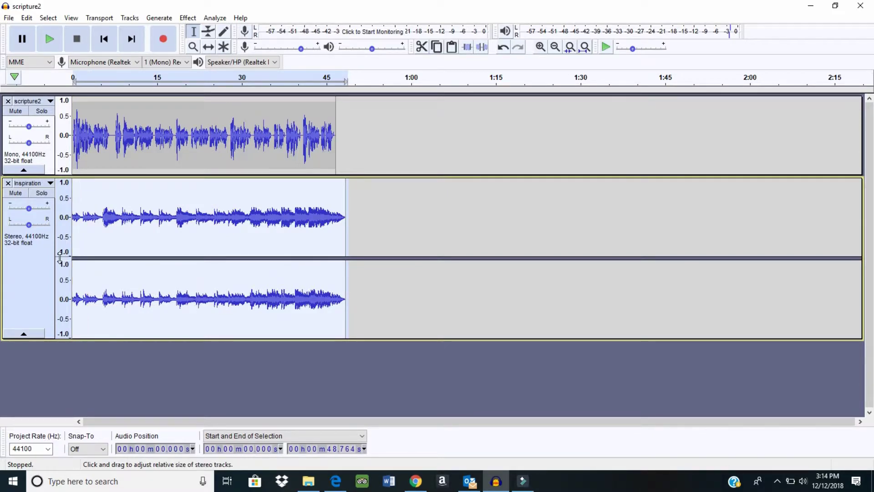
click(129, 19)
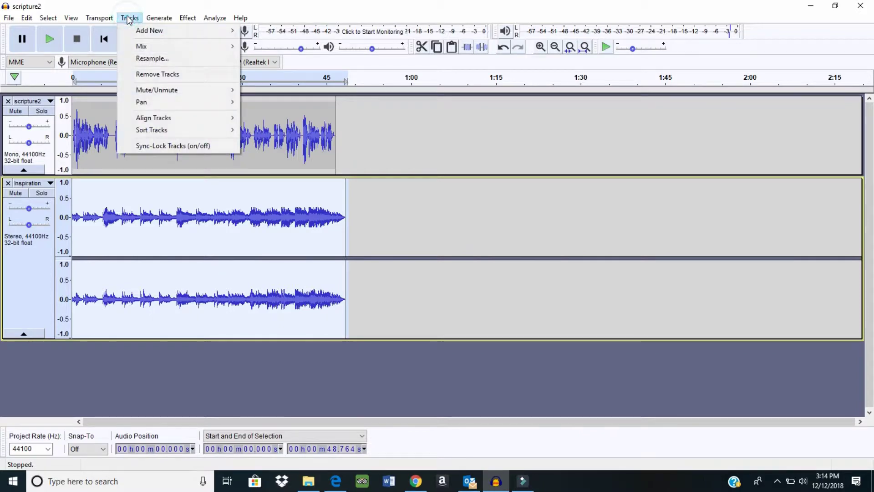
mouse_move(152, 46)
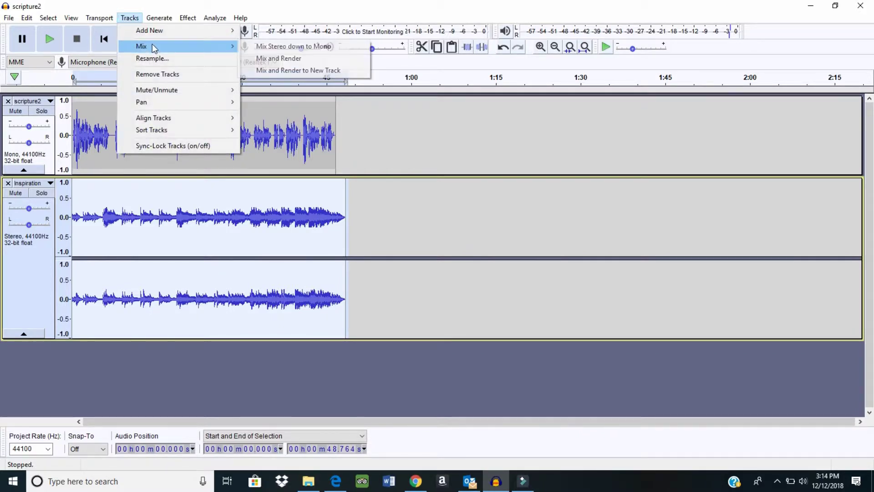
click(274, 47)
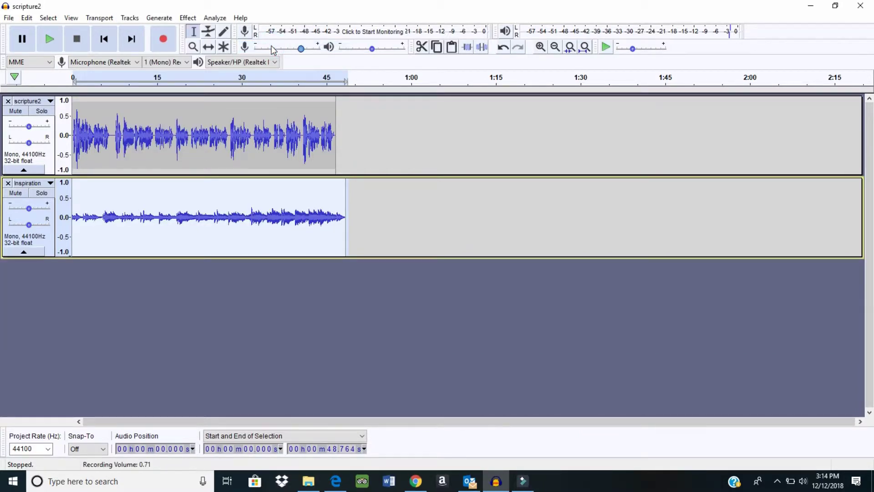
click(50, 40)
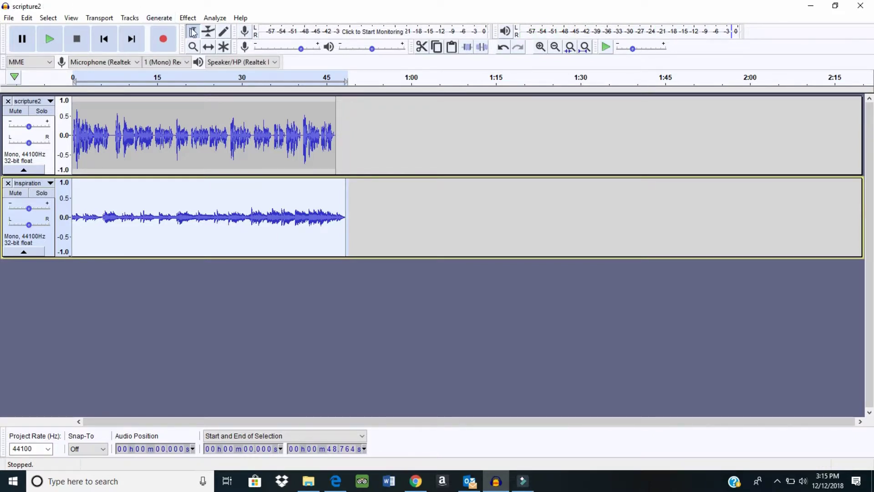
Lower the Inspiration track's volume envelope slightly and play both tracks from the start and from about 34.2 seconds
click(209, 32)
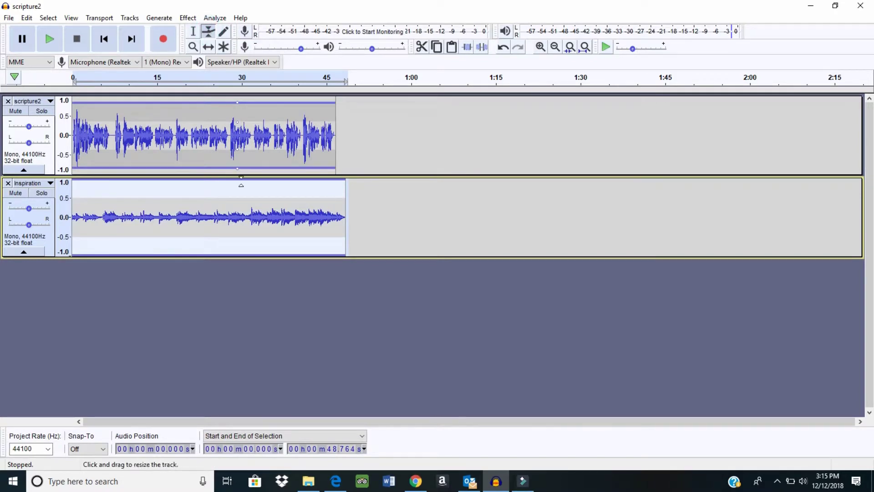
drag(213, 199, 215, 203)
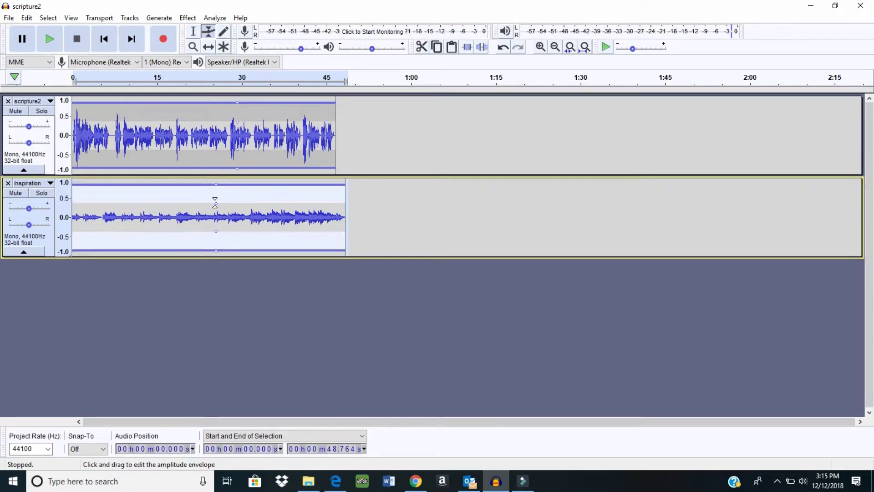
click(194, 34)
click(47, 40)
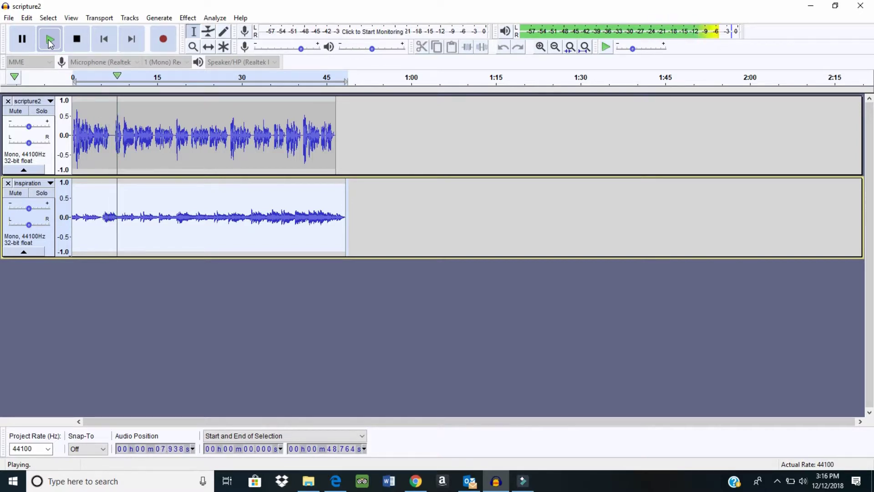
click(77, 39)
click(265, 137)
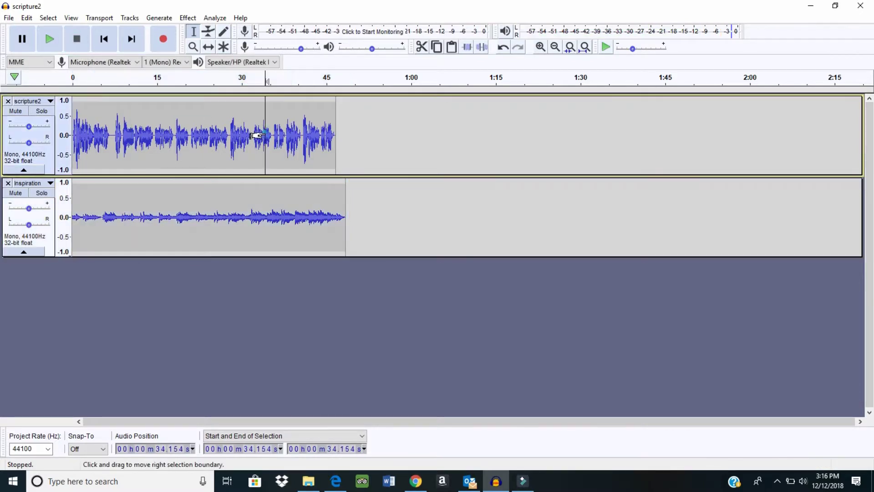
click(51, 40)
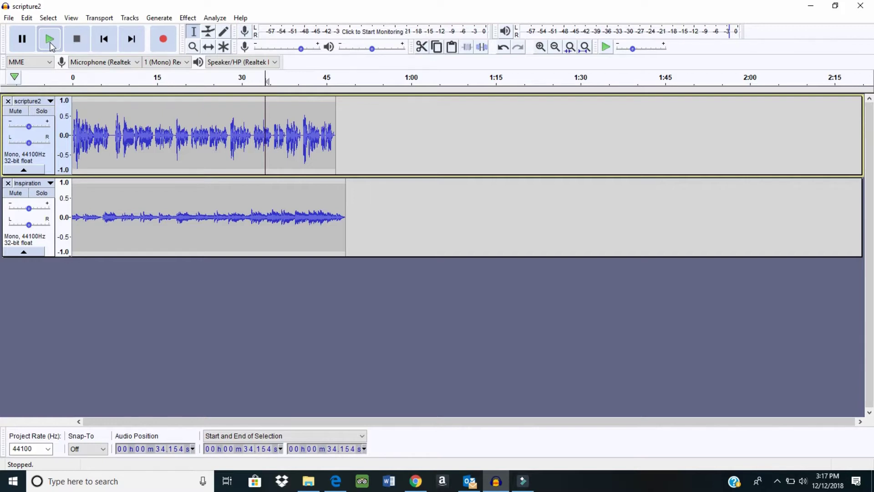
Combine the full scripture2 and Inspiration tracks into one track with Mix and Render, and play the mix
drag(360, 218, 83, 107)
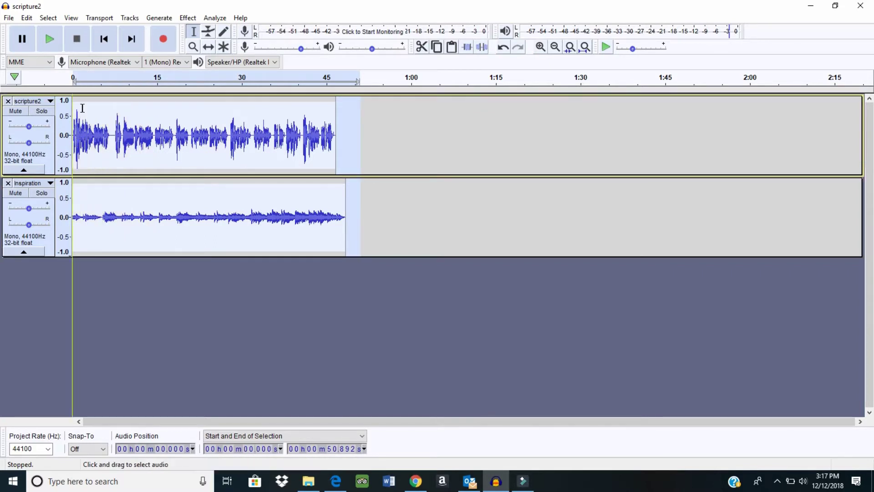
click(132, 18)
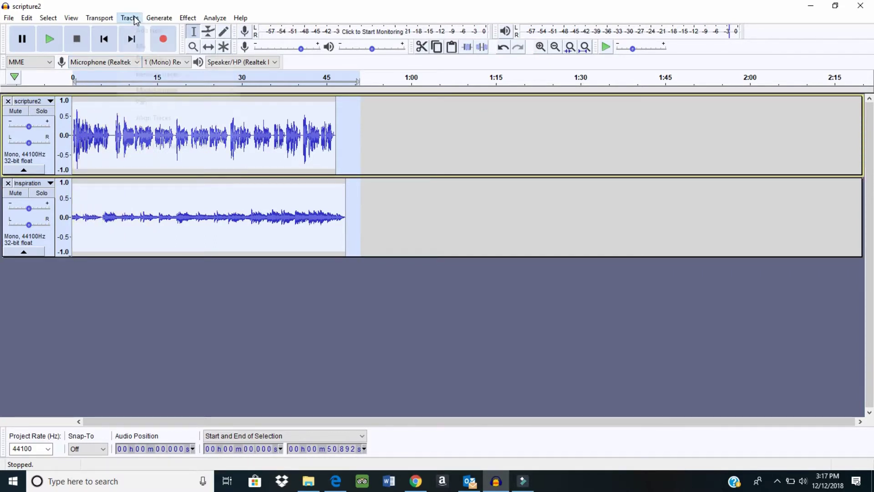
mouse_move(147, 46)
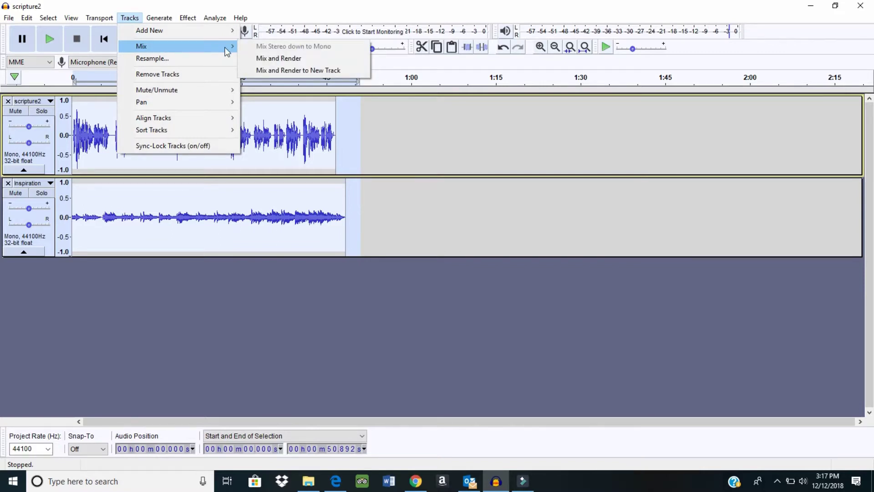
click(261, 60)
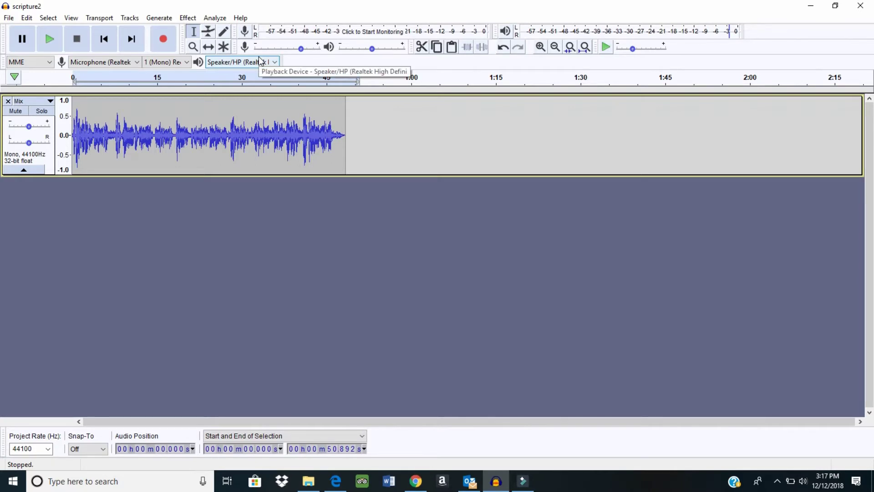
click(49, 40)
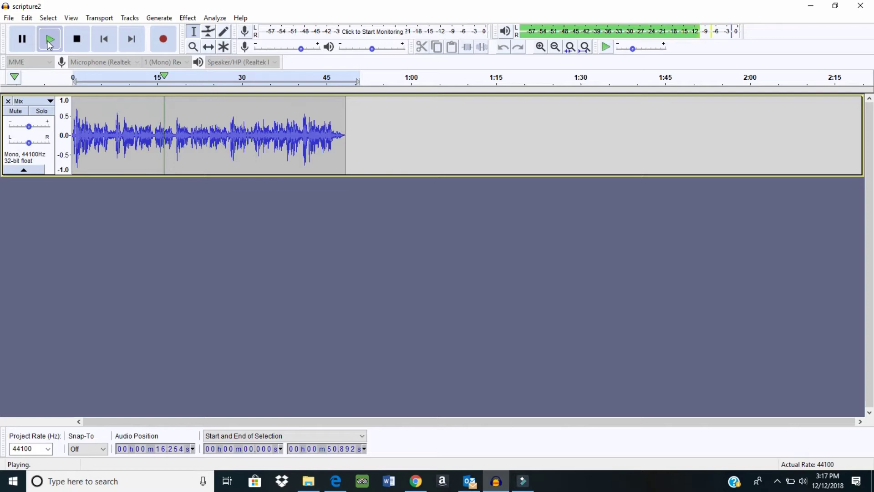
click(77, 38)
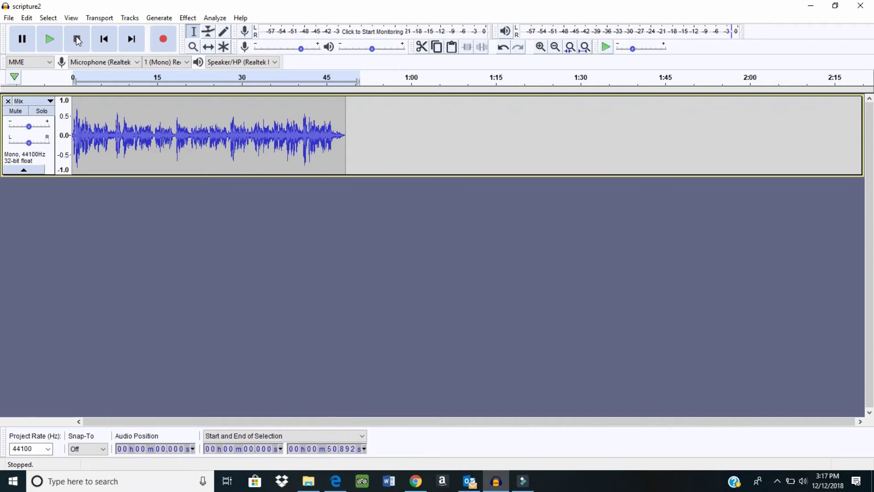
Export the mix as an MP3 file named Spiritual Food 2 in the Living In Prayer Podcast folder
click(10, 21)
mouse_move(43, 105)
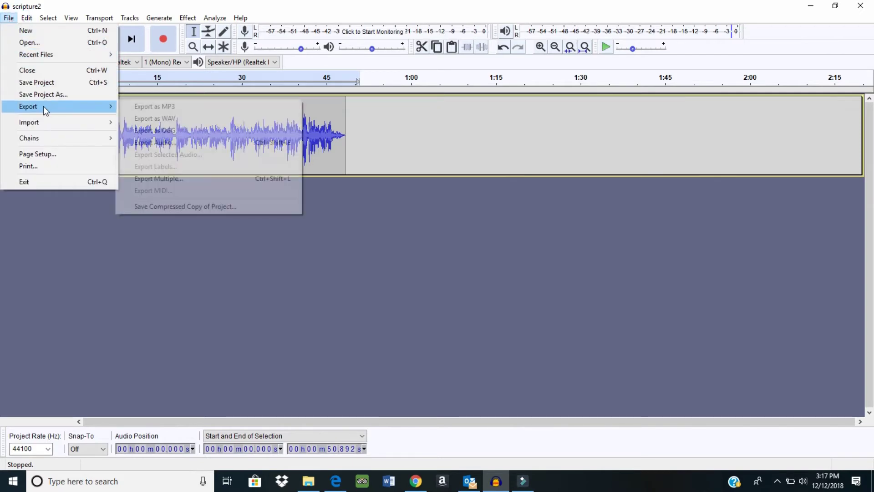
click(146, 108)
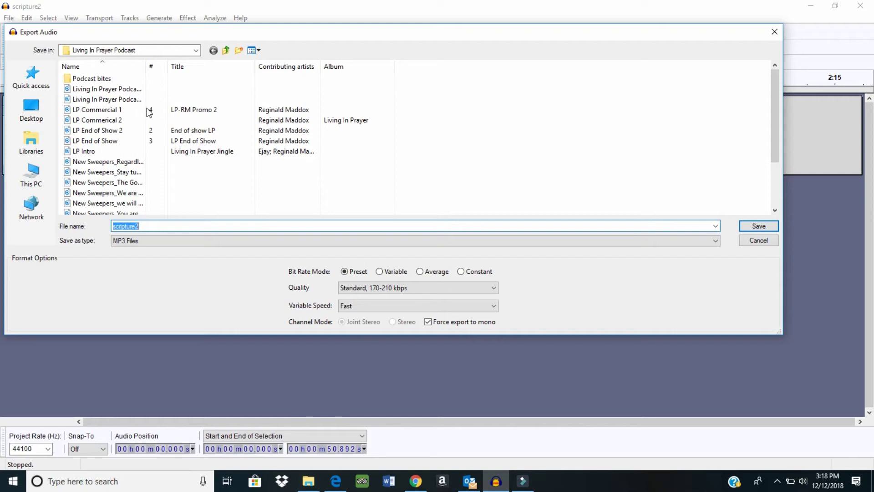
text(LP)
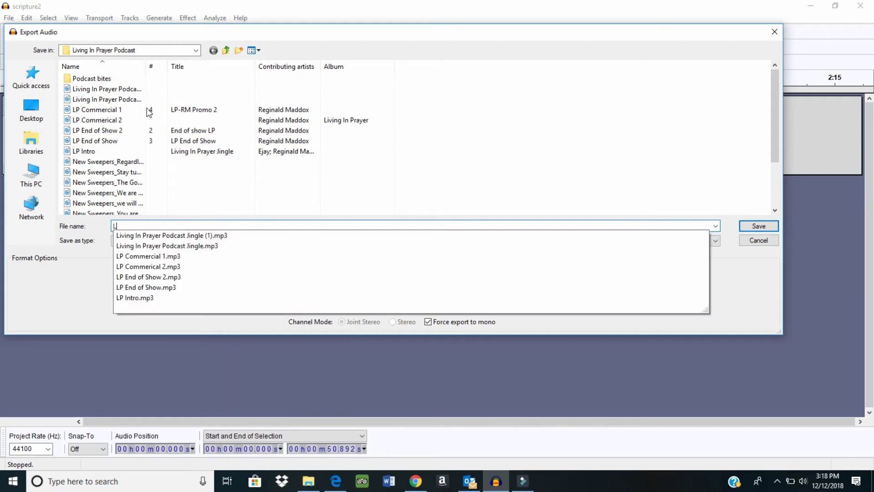
key(BackSpace)
key(BackSpace)
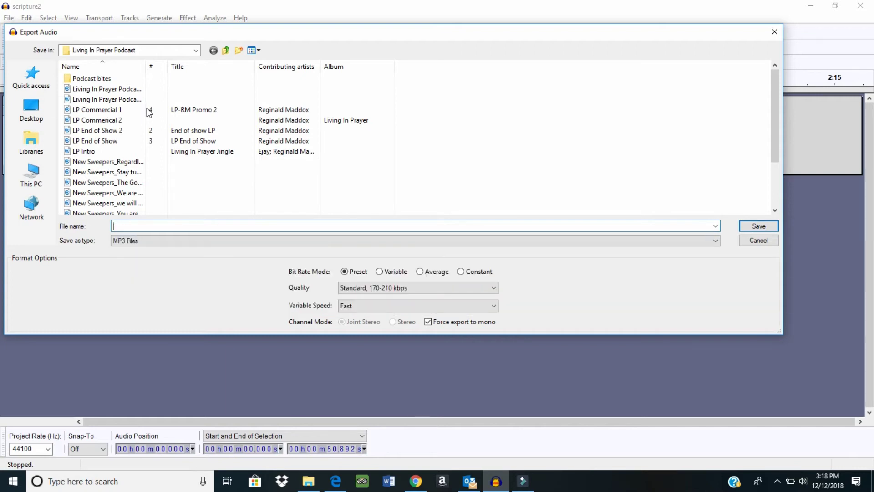
text(Sd)
key(BackSpace)
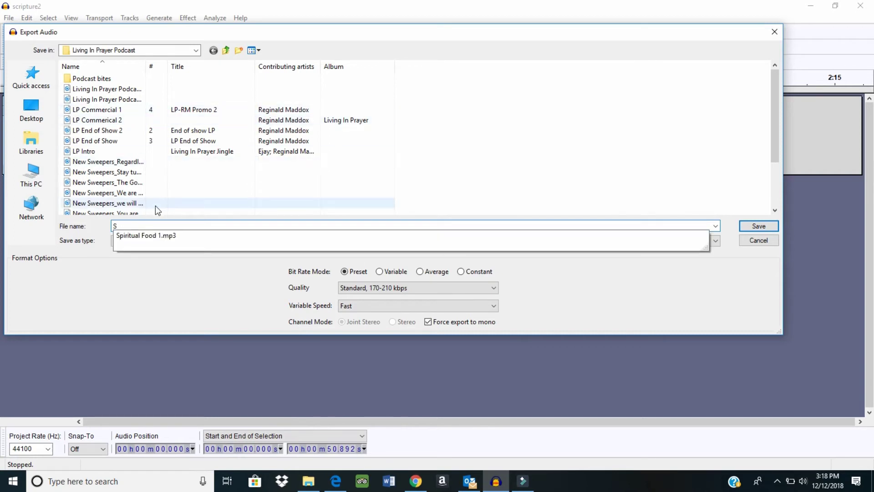
click(150, 236)
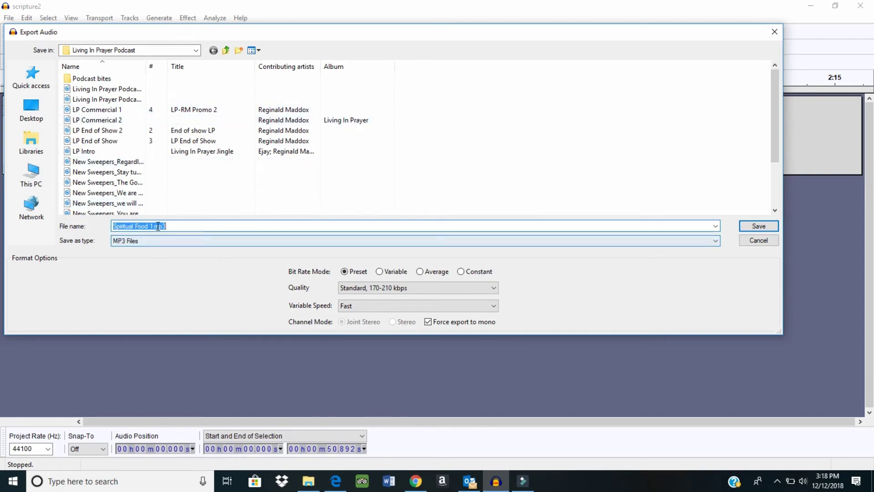
click(154, 226)
drag(172, 225, 152, 227)
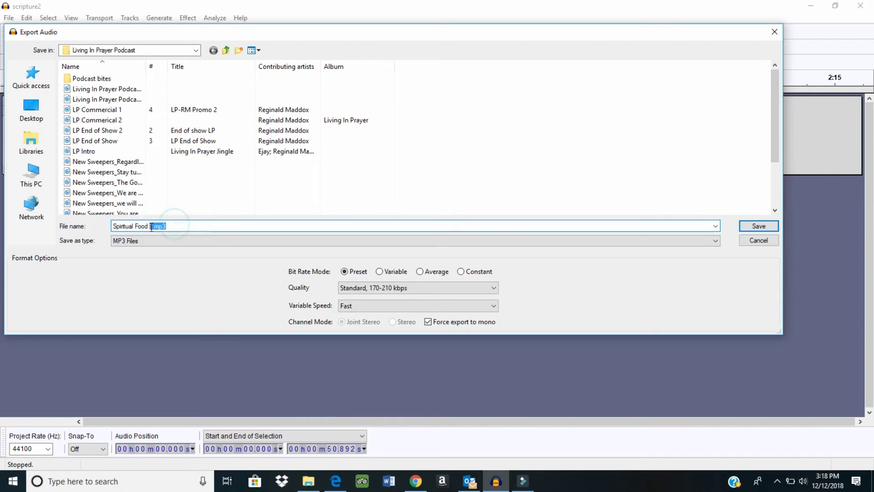
text(2)
click(759, 227)
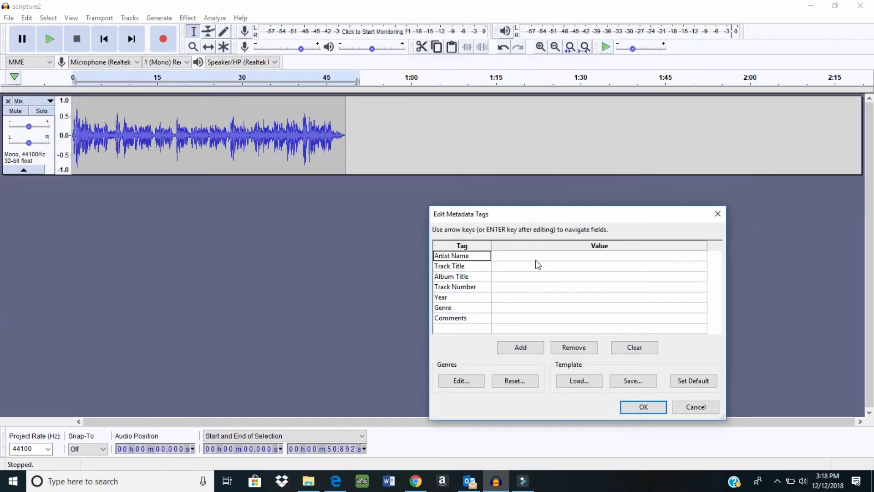
Fill in the metadata tags with the artist's full name and the track title Spiritual Food 2
click(535, 258)
text(Reginald Maddox)
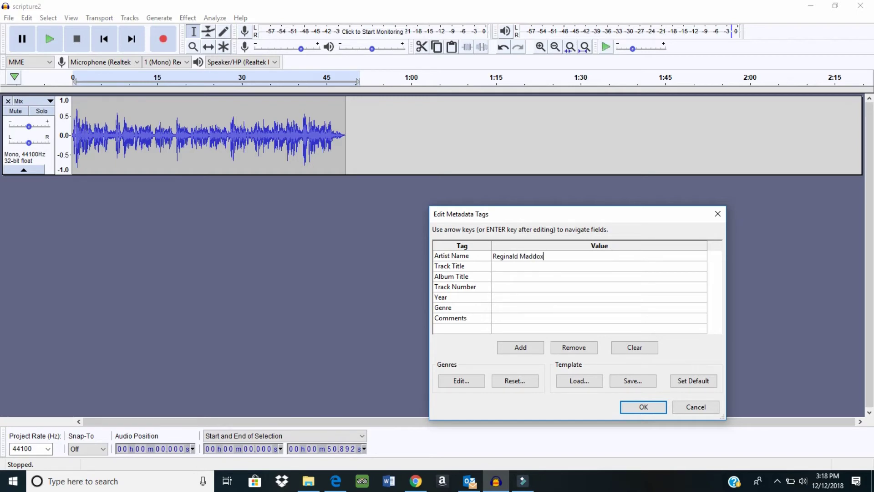
click(523, 269)
text(Spiritual Food for)
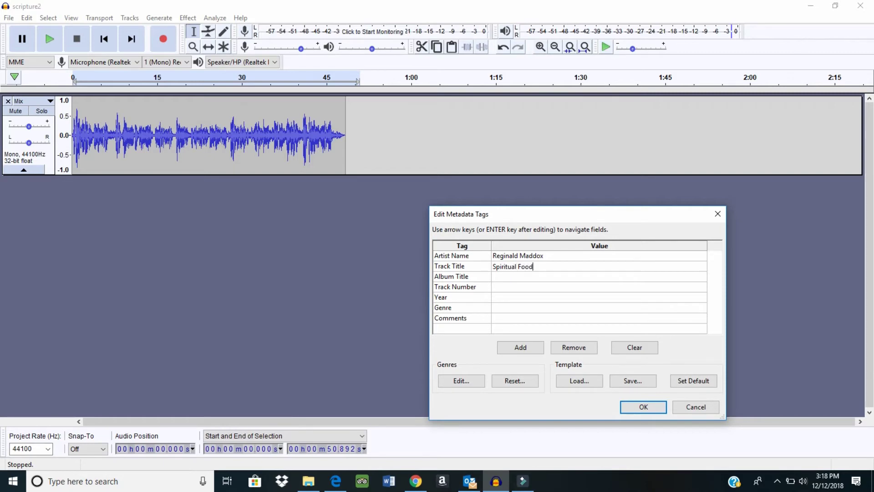
key(BackSpace)
key(BackSpace)
key(BackSpace)
text(PT)
key(BackSpace)
key(BackSpace)
text(2)
Set the year tag to 2018 and complete the export
click(515, 301)
text(2018)
click(640, 406)
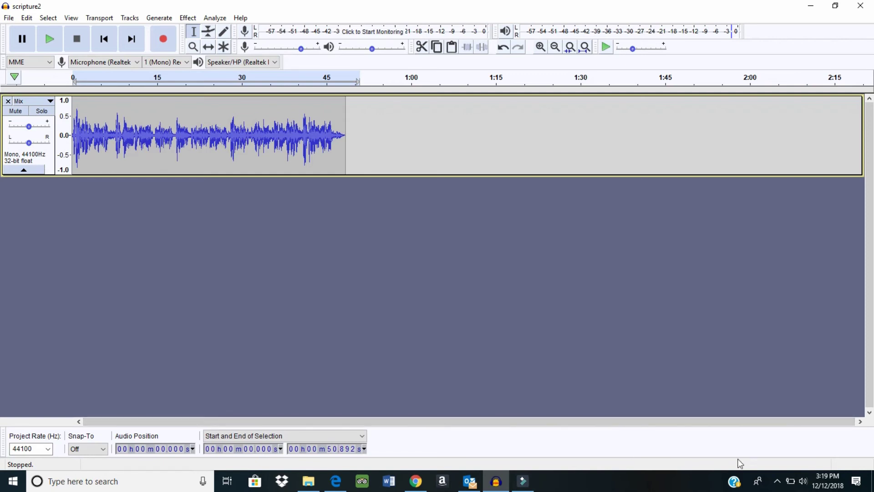
click(778, 483)
click(778, 484)
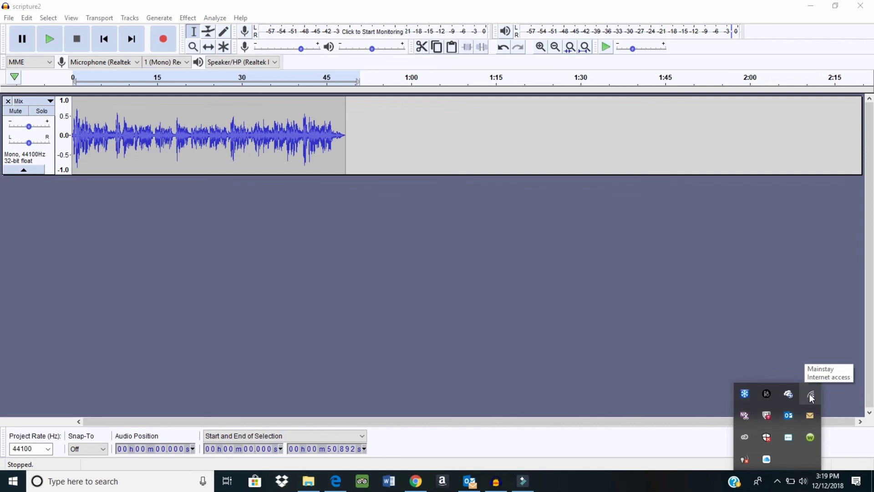
click(603, 444)
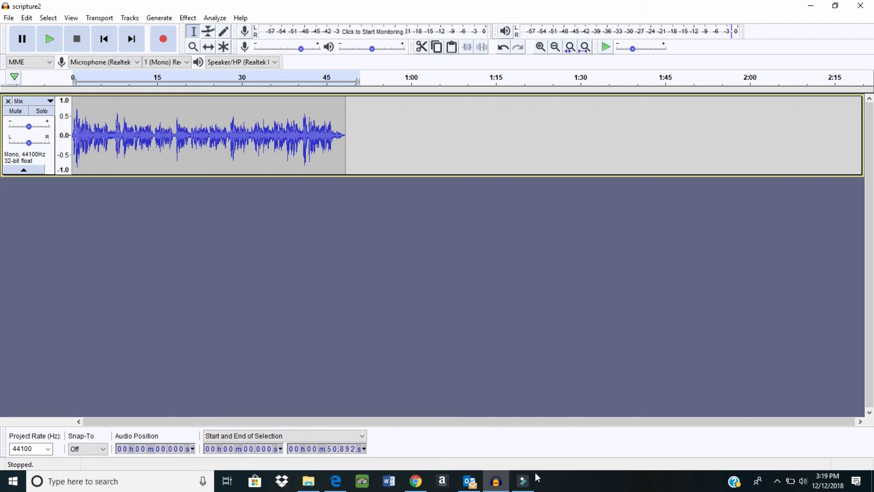
Remove the Mix track from the project
click(8, 101)
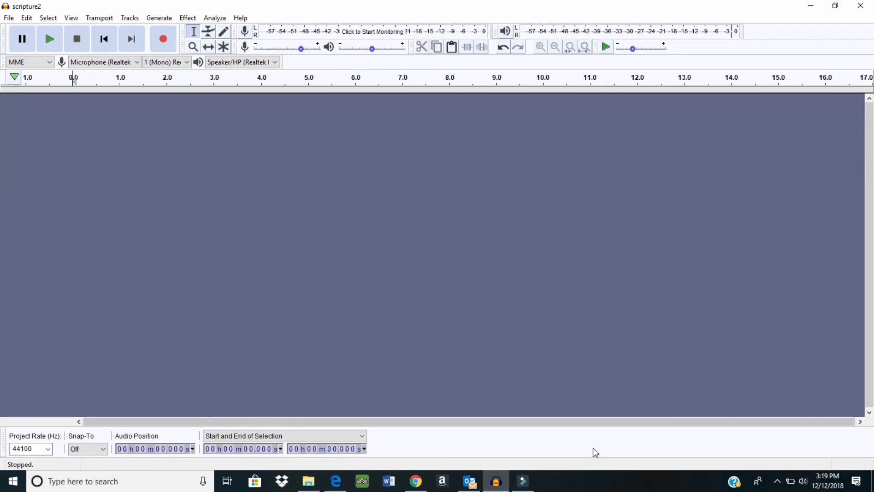
click(523, 482)
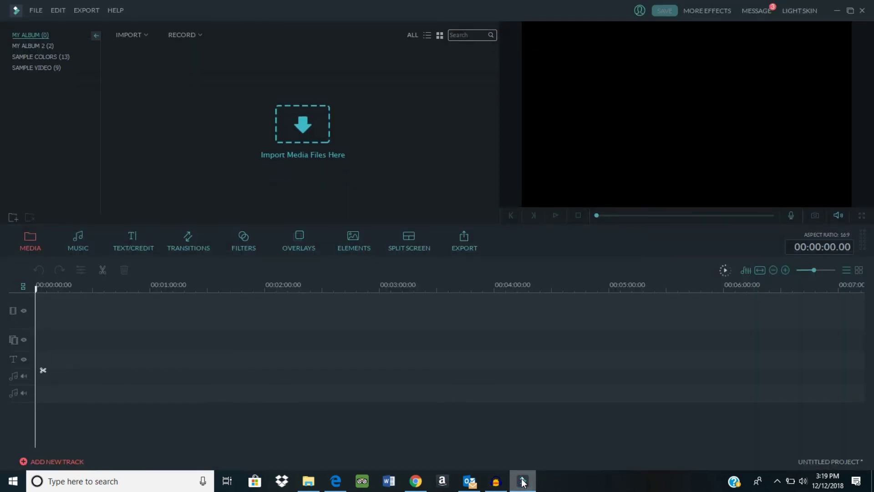
click(495, 483)
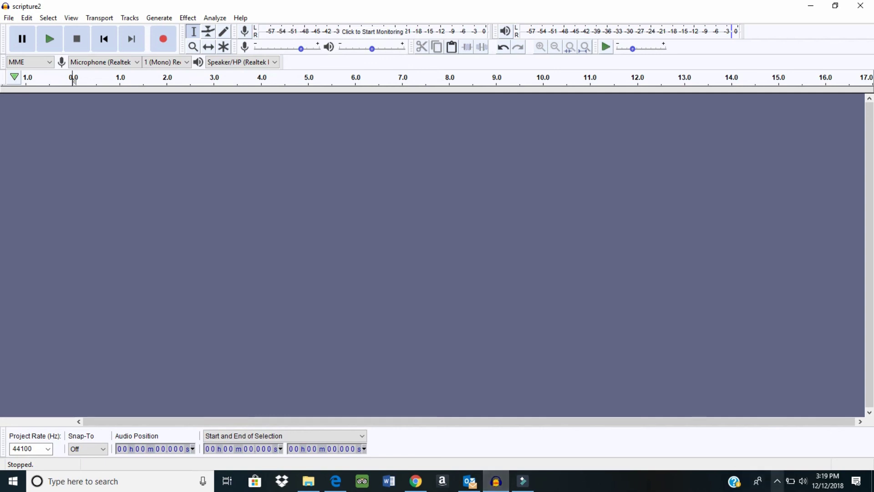
click(778, 482)
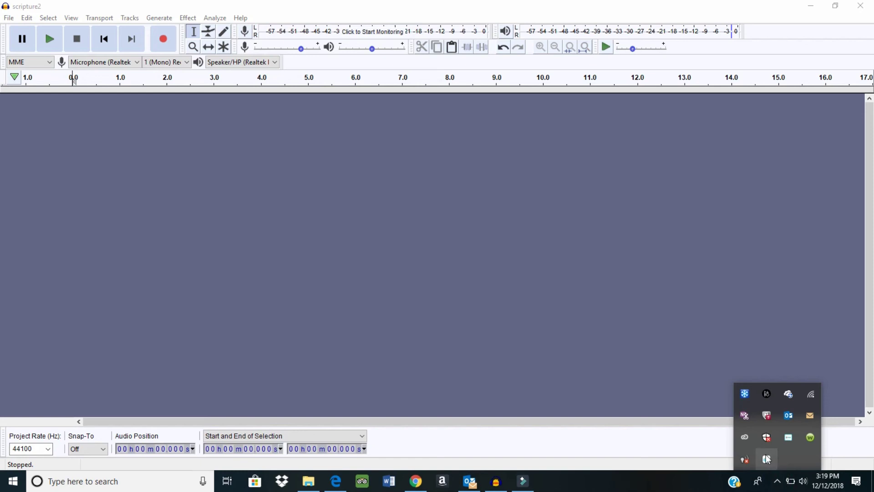
drag(769, 438, 787, 441)
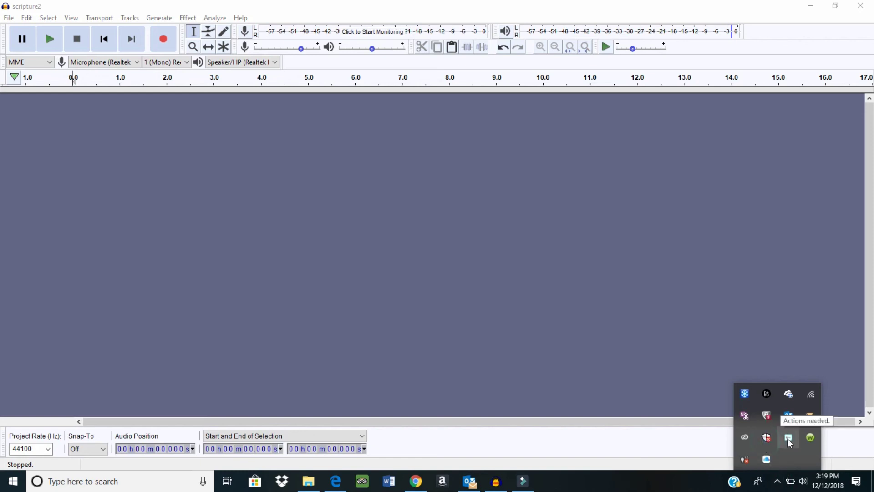
right_click(789, 439)
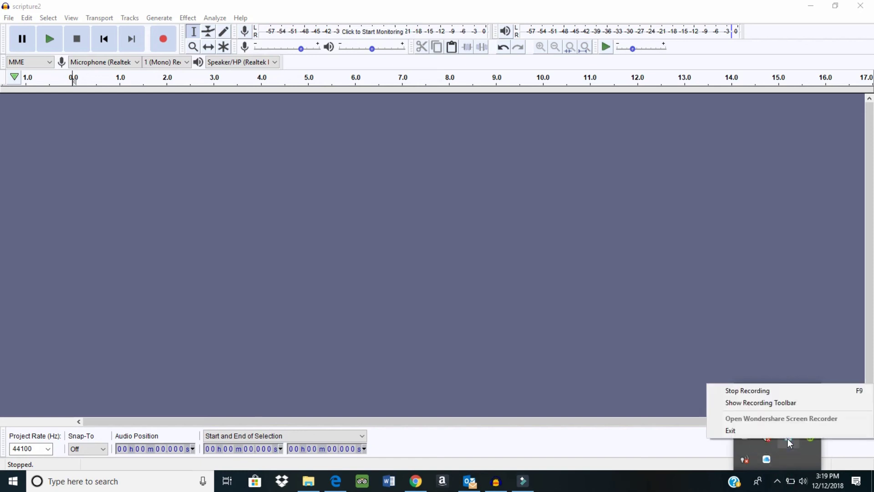